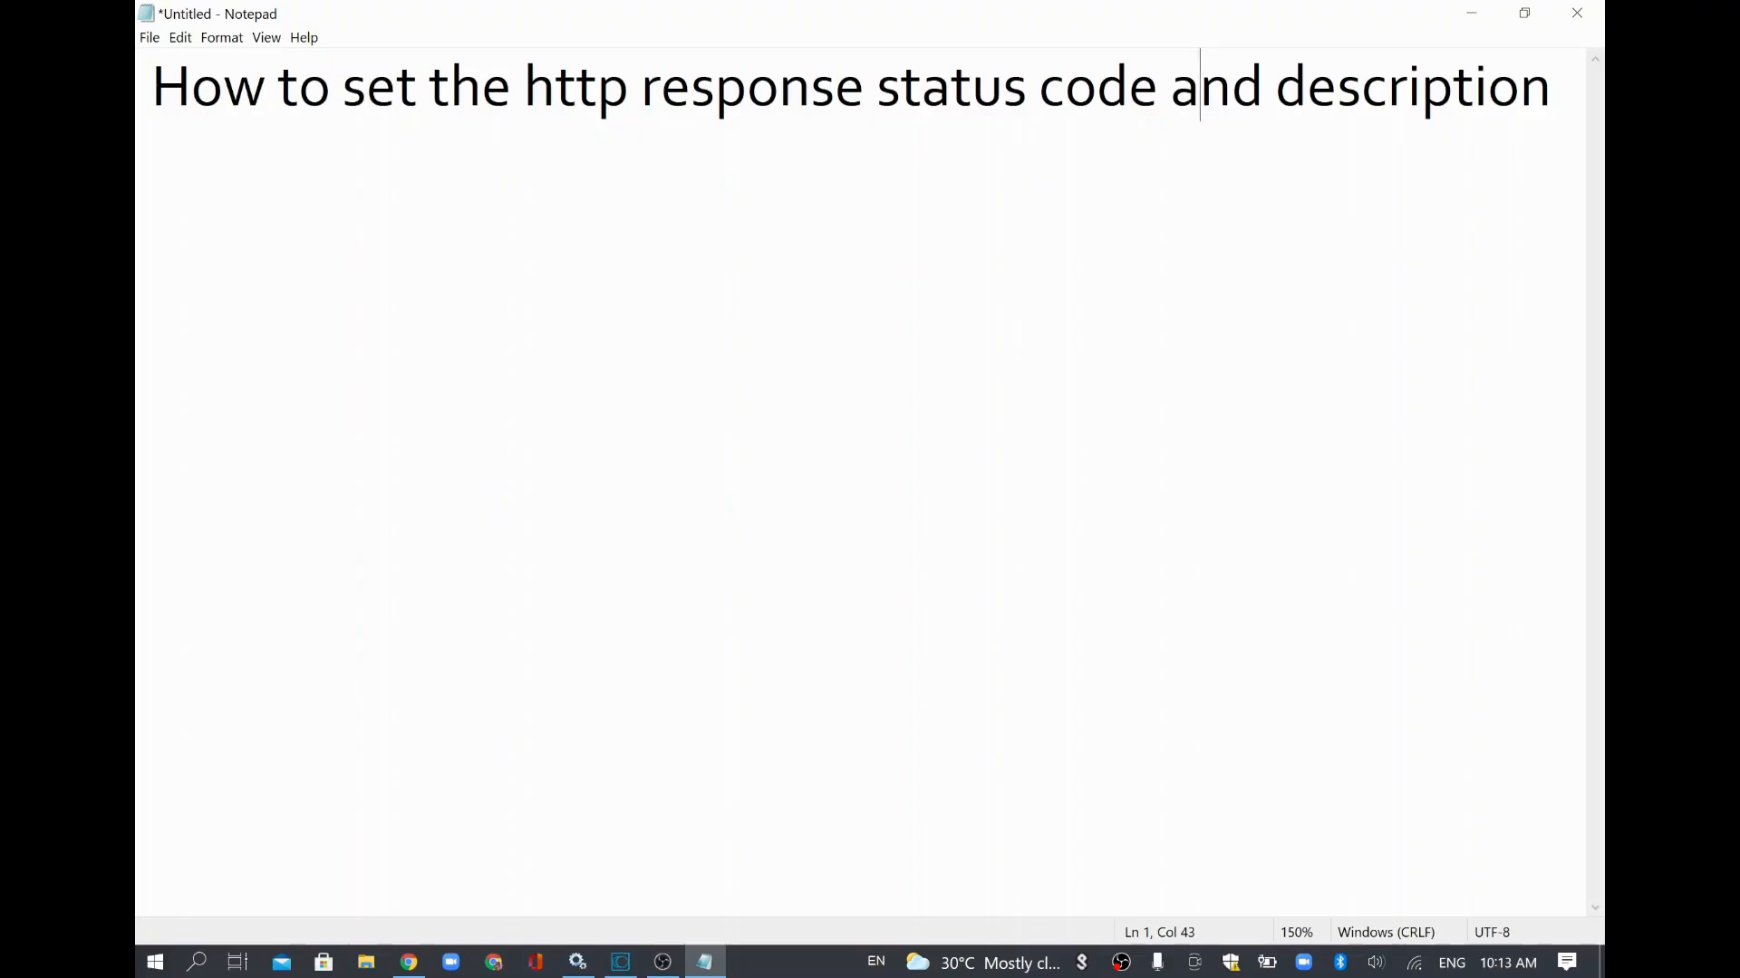
# Step: Highlight 'http' and 'response' in the Notepad topic, then switch to Software AG Designer
pyautogui.doubleClick(577, 87)
pyautogui.doubleClick(752, 87)
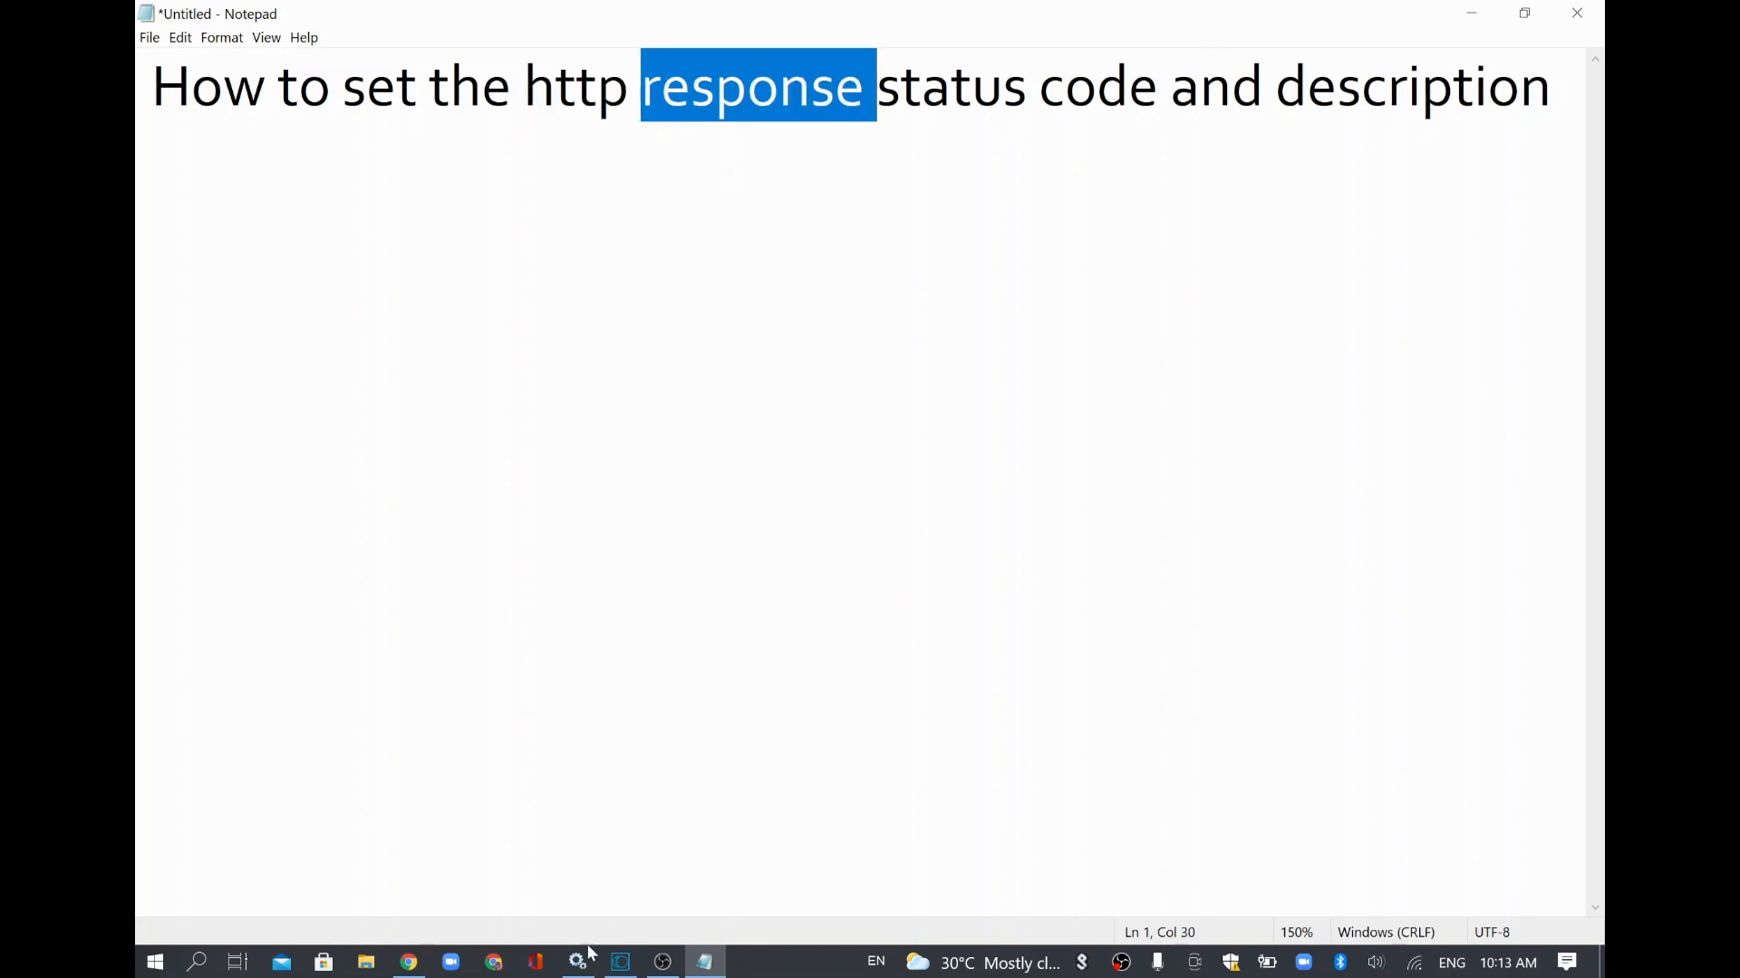
pyautogui.click(619, 962)
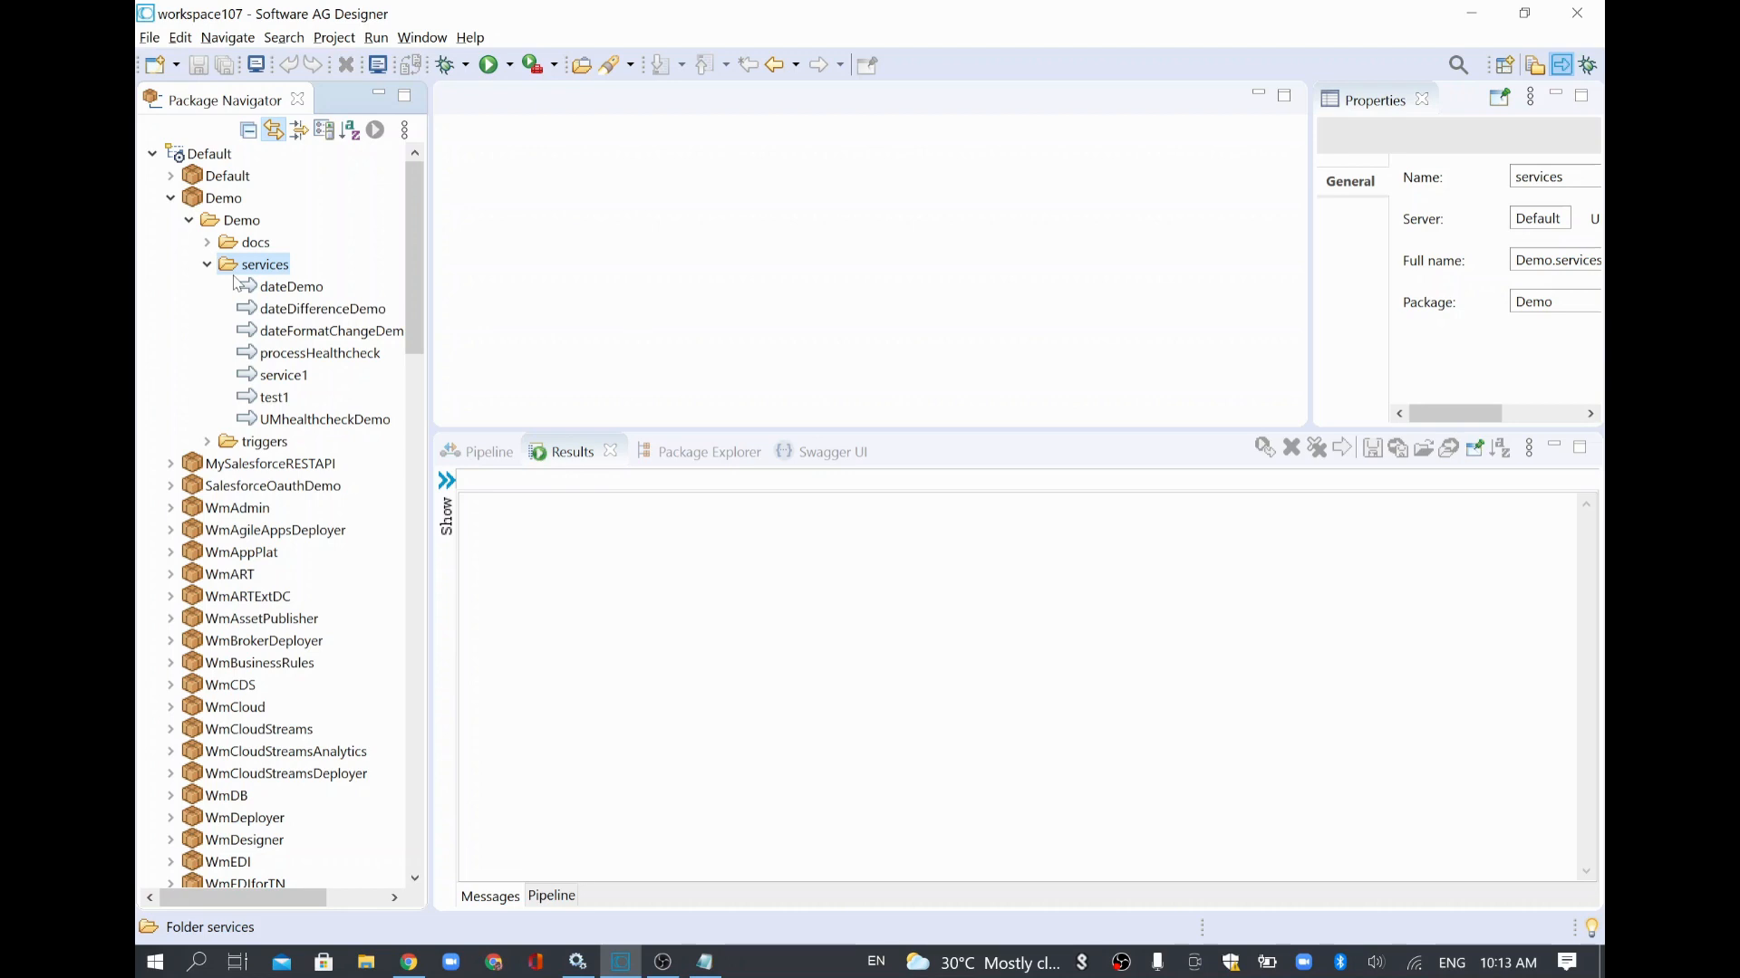
# Step: Create a new empty flow service named healthCheckDemo in the Demo services folder
pyautogui.rightClick(281, 375)
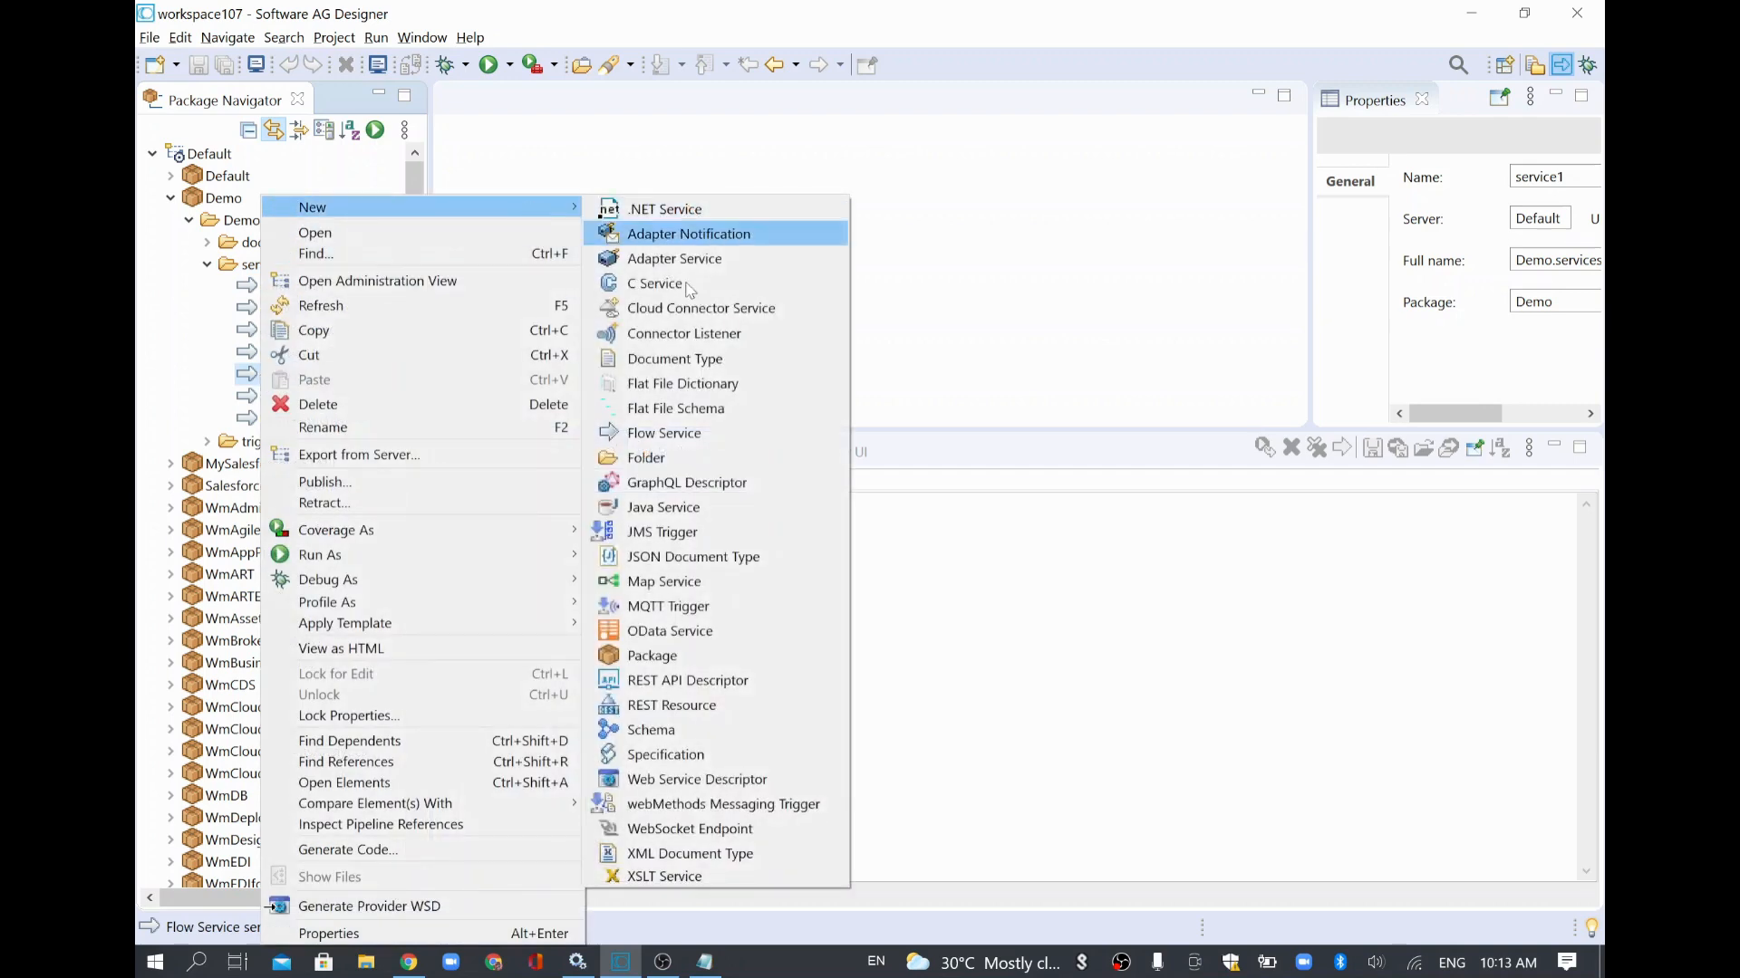
pyautogui.moveTo(408, 208)
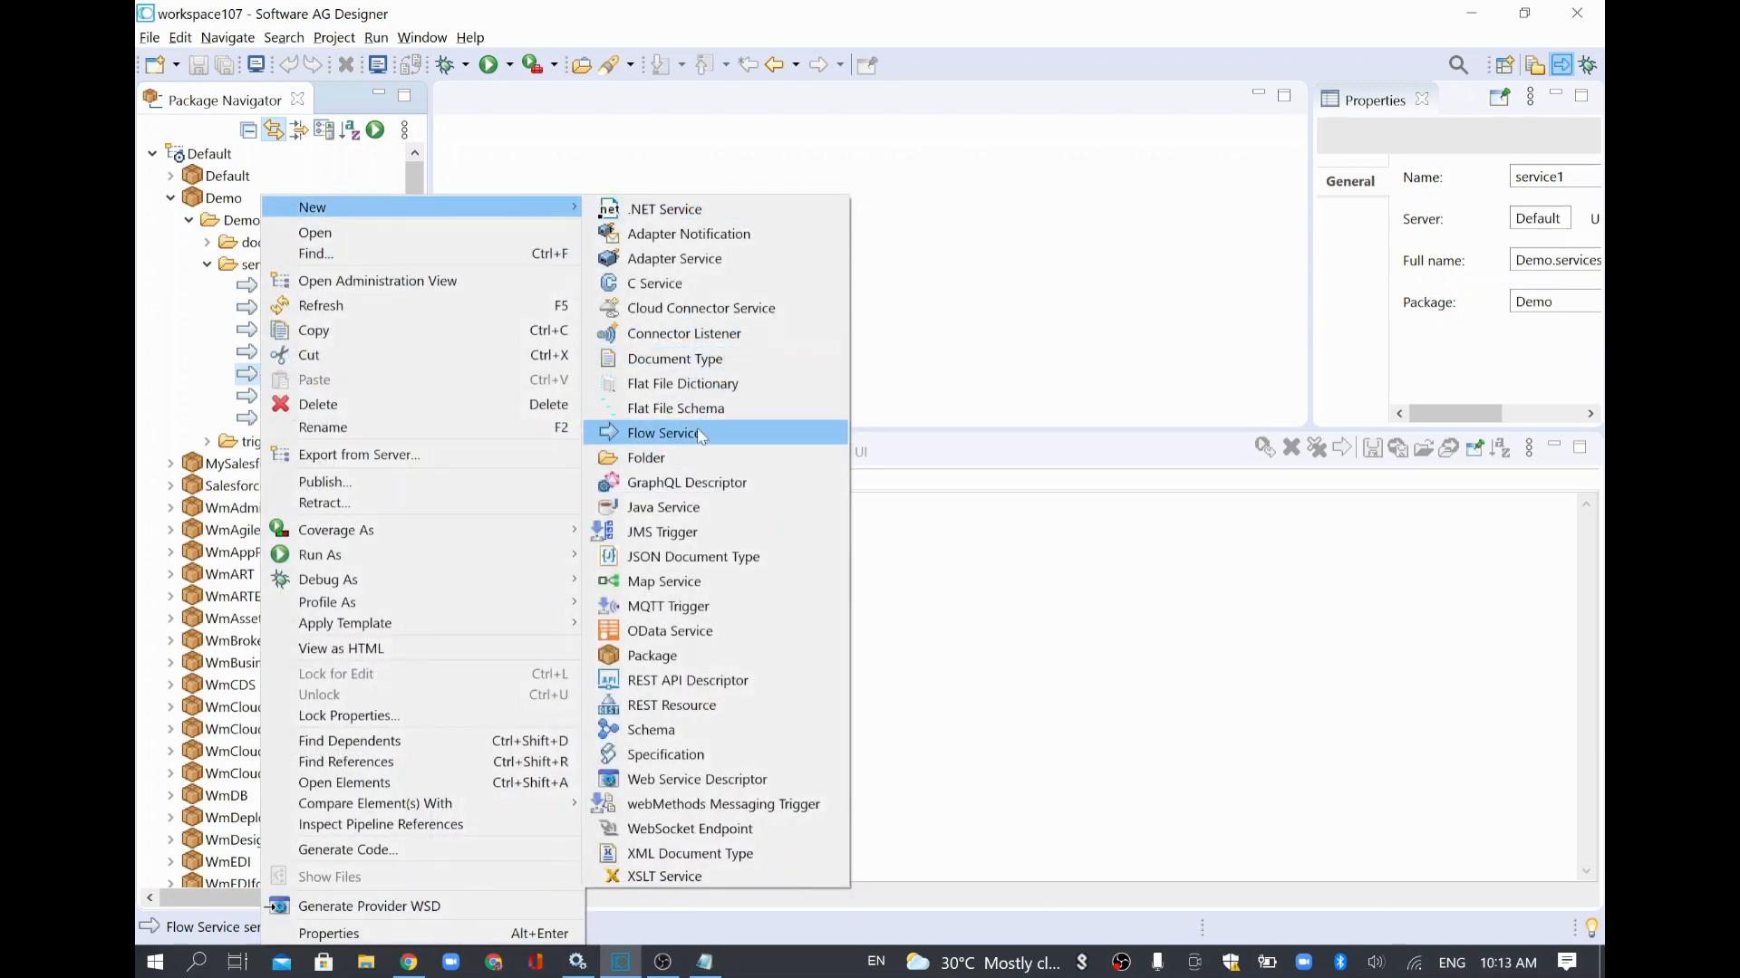
pyautogui.click(684, 433)
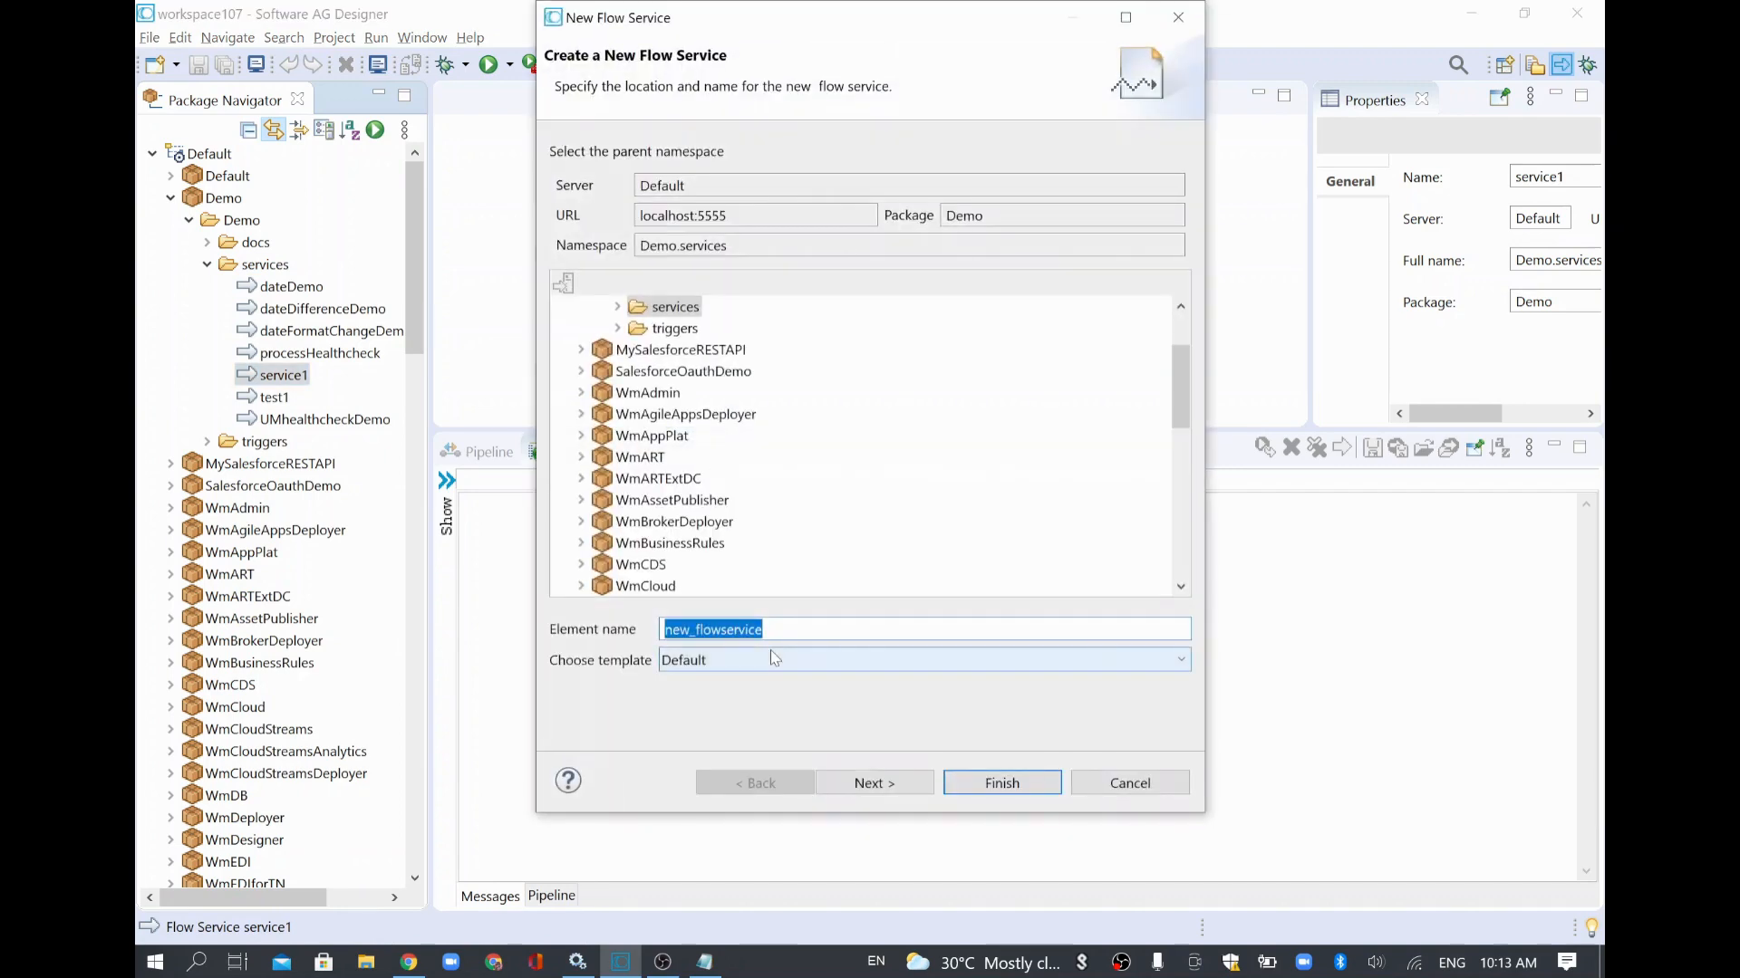
pyautogui.write('httpSTat')
pyautogui.press('BackSpace')
pyautogui.press('BackSpace')
pyautogui.press('BackSpace')
pyautogui.press('BackSpace')
pyautogui.press('BackSpace')
pyautogui.press('BackSpace')
pyautogui.write('healt')
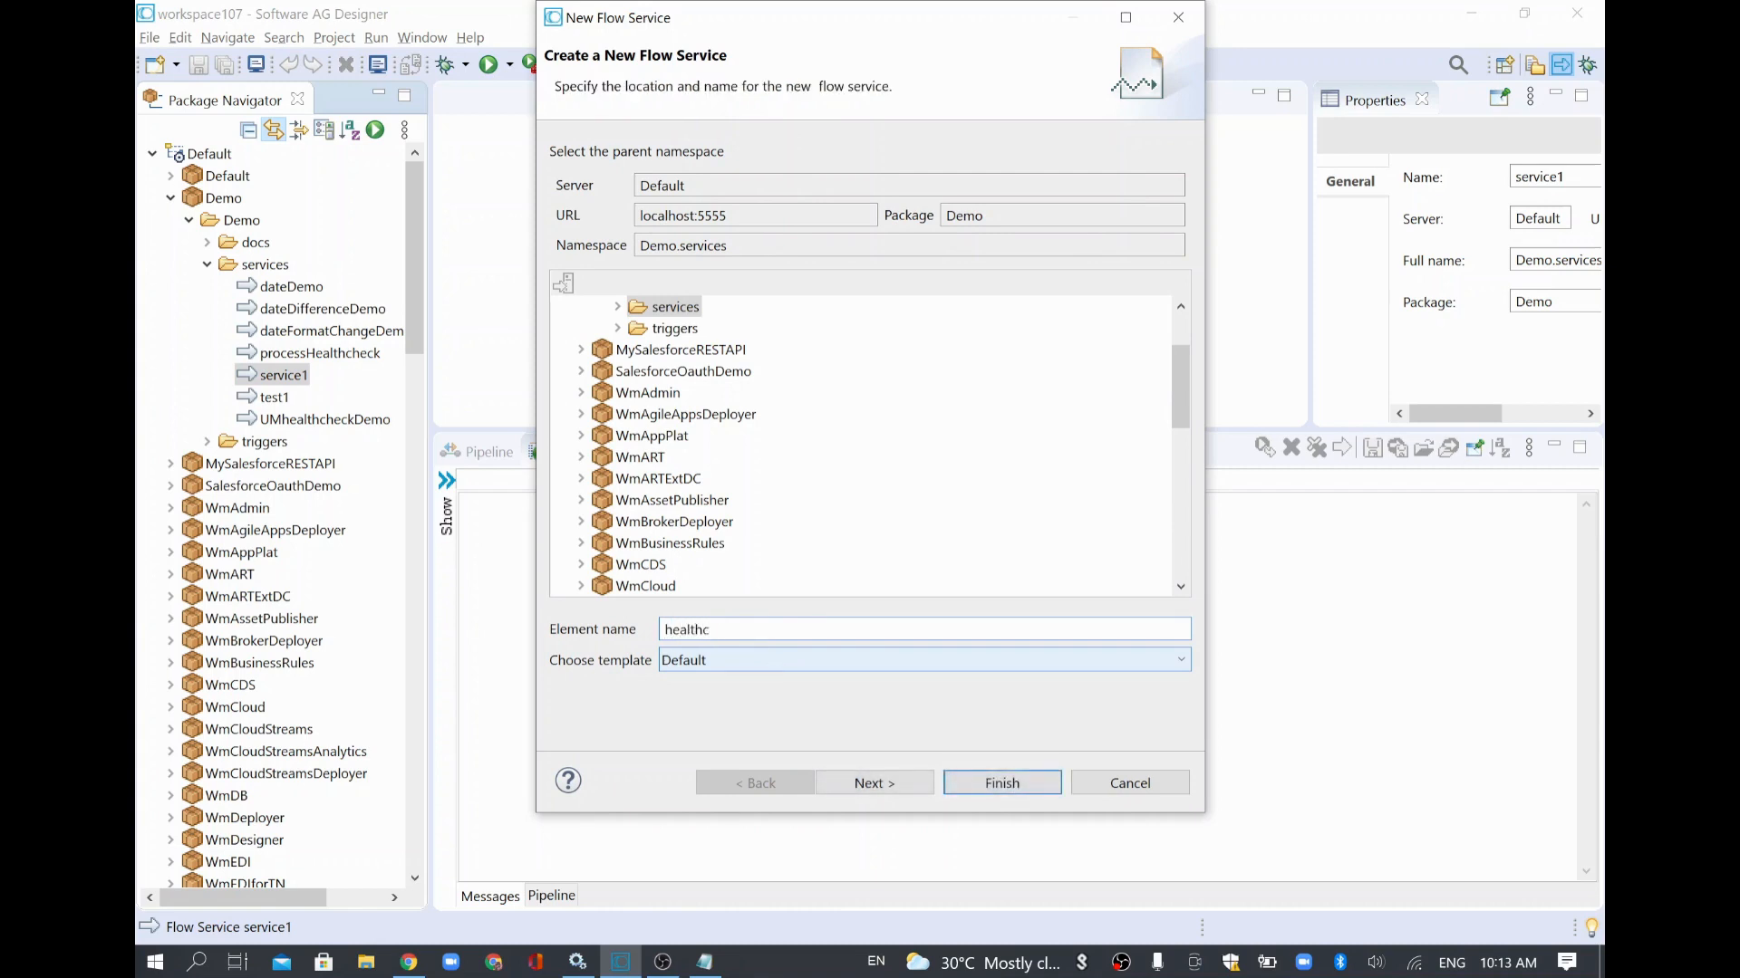
pyautogui.write('hCheckDemo')
pyautogui.click(873, 783)
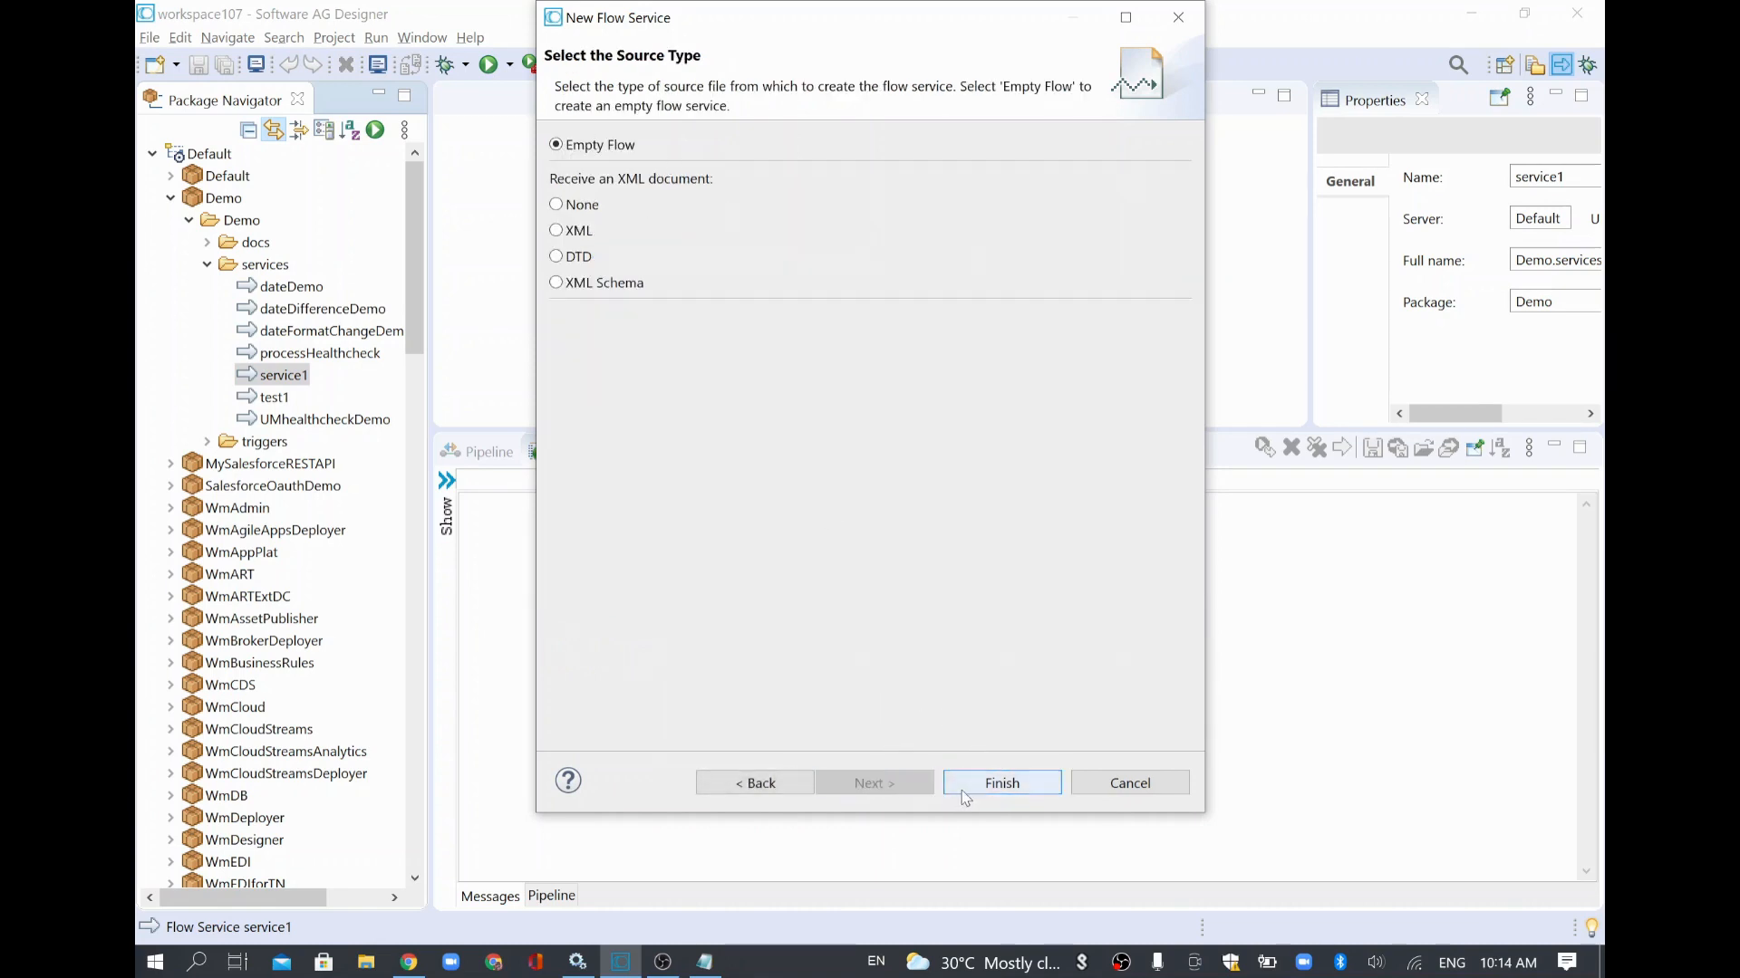
pyautogui.click(1001, 784)
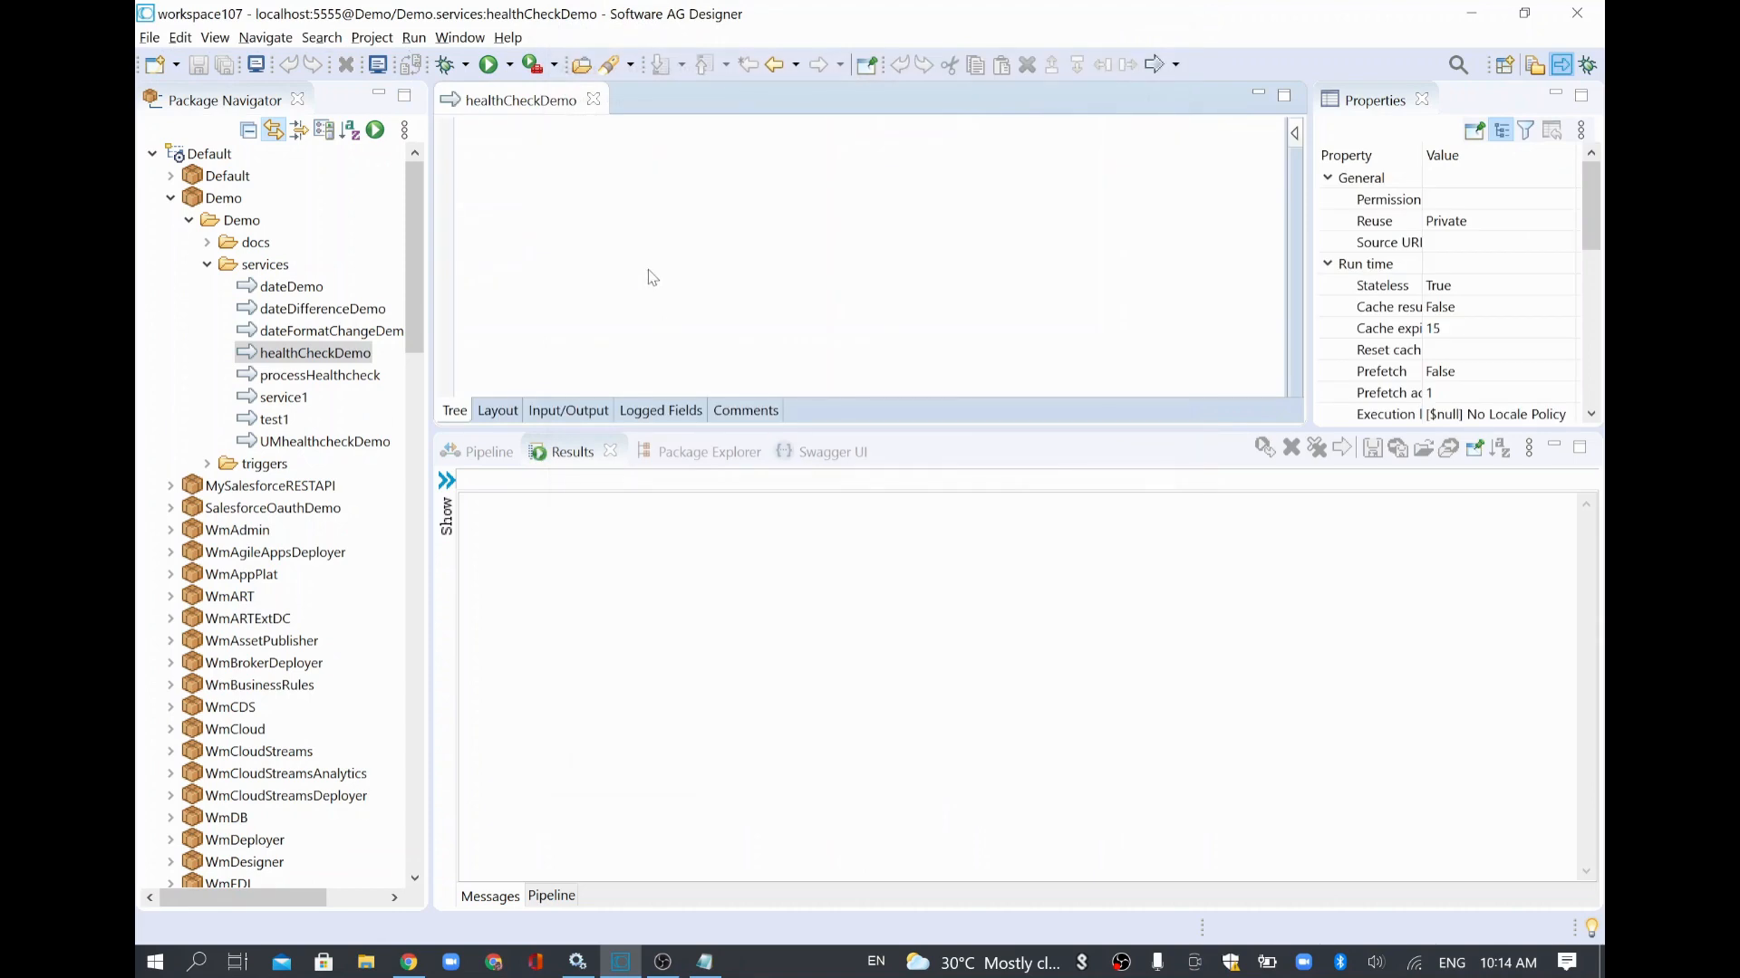
# Step: Start and cancel an Invoke insertion, then save the empty healthCheckDemo service with Ctrl+S
pyautogui.rightClick(650, 276)
pyautogui.moveTo(699, 331)
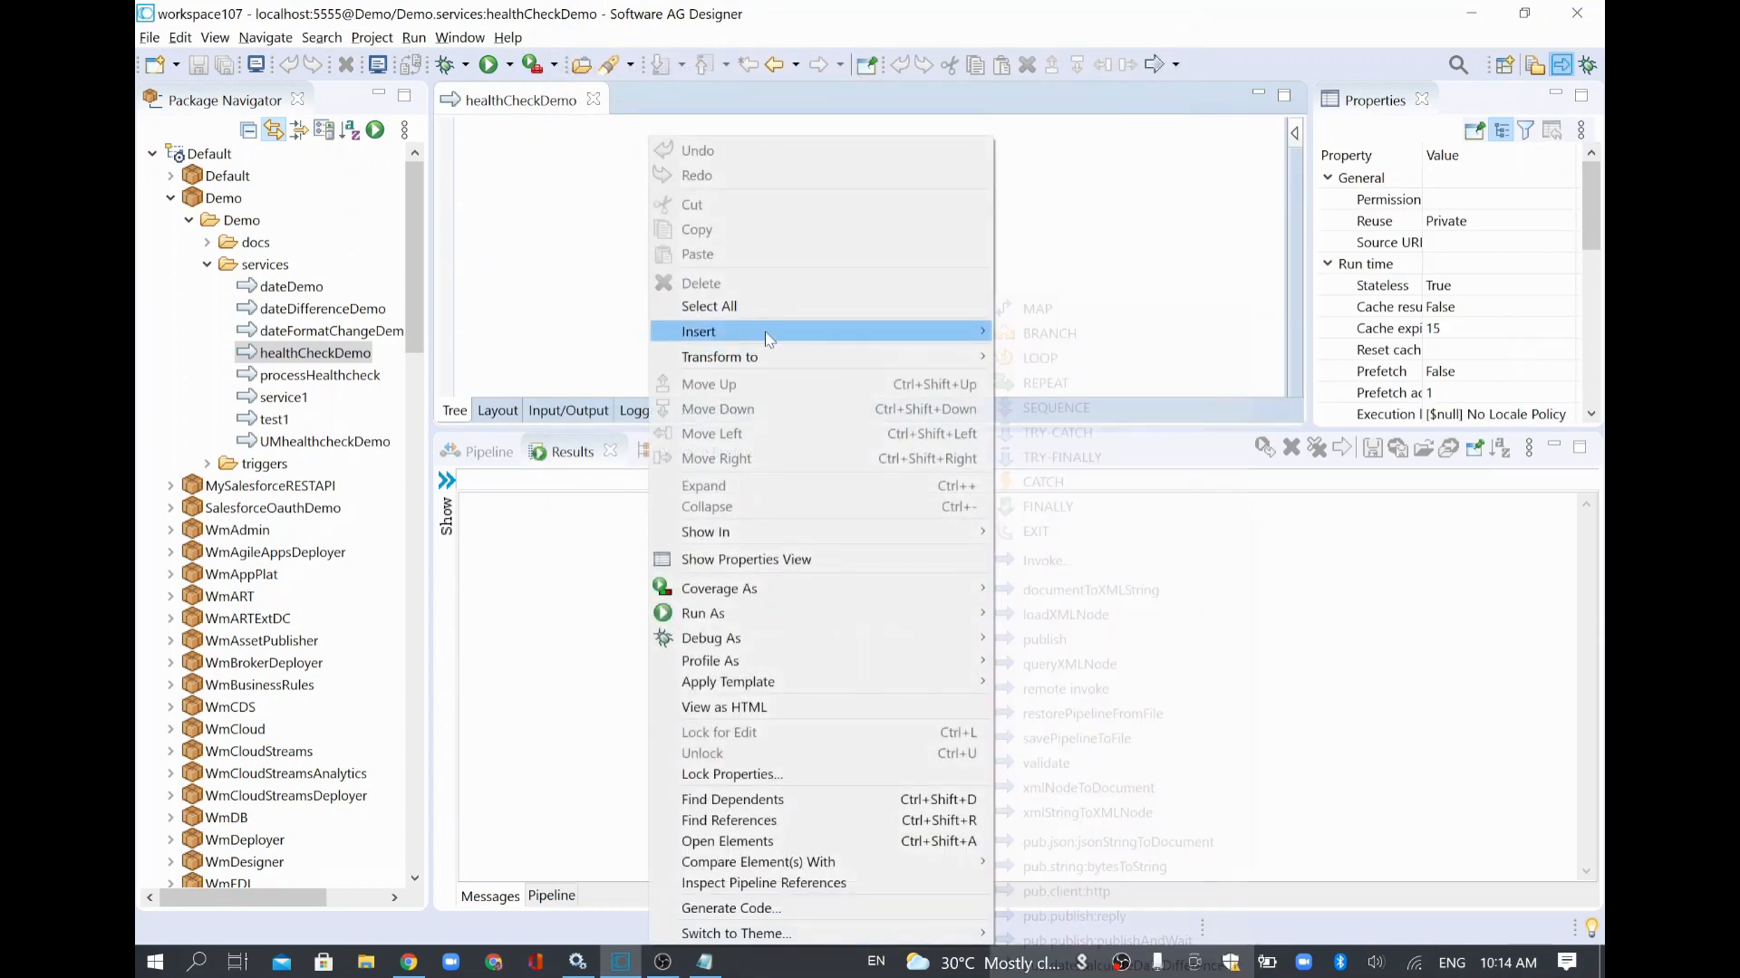
pyautogui.click(1087, 569)
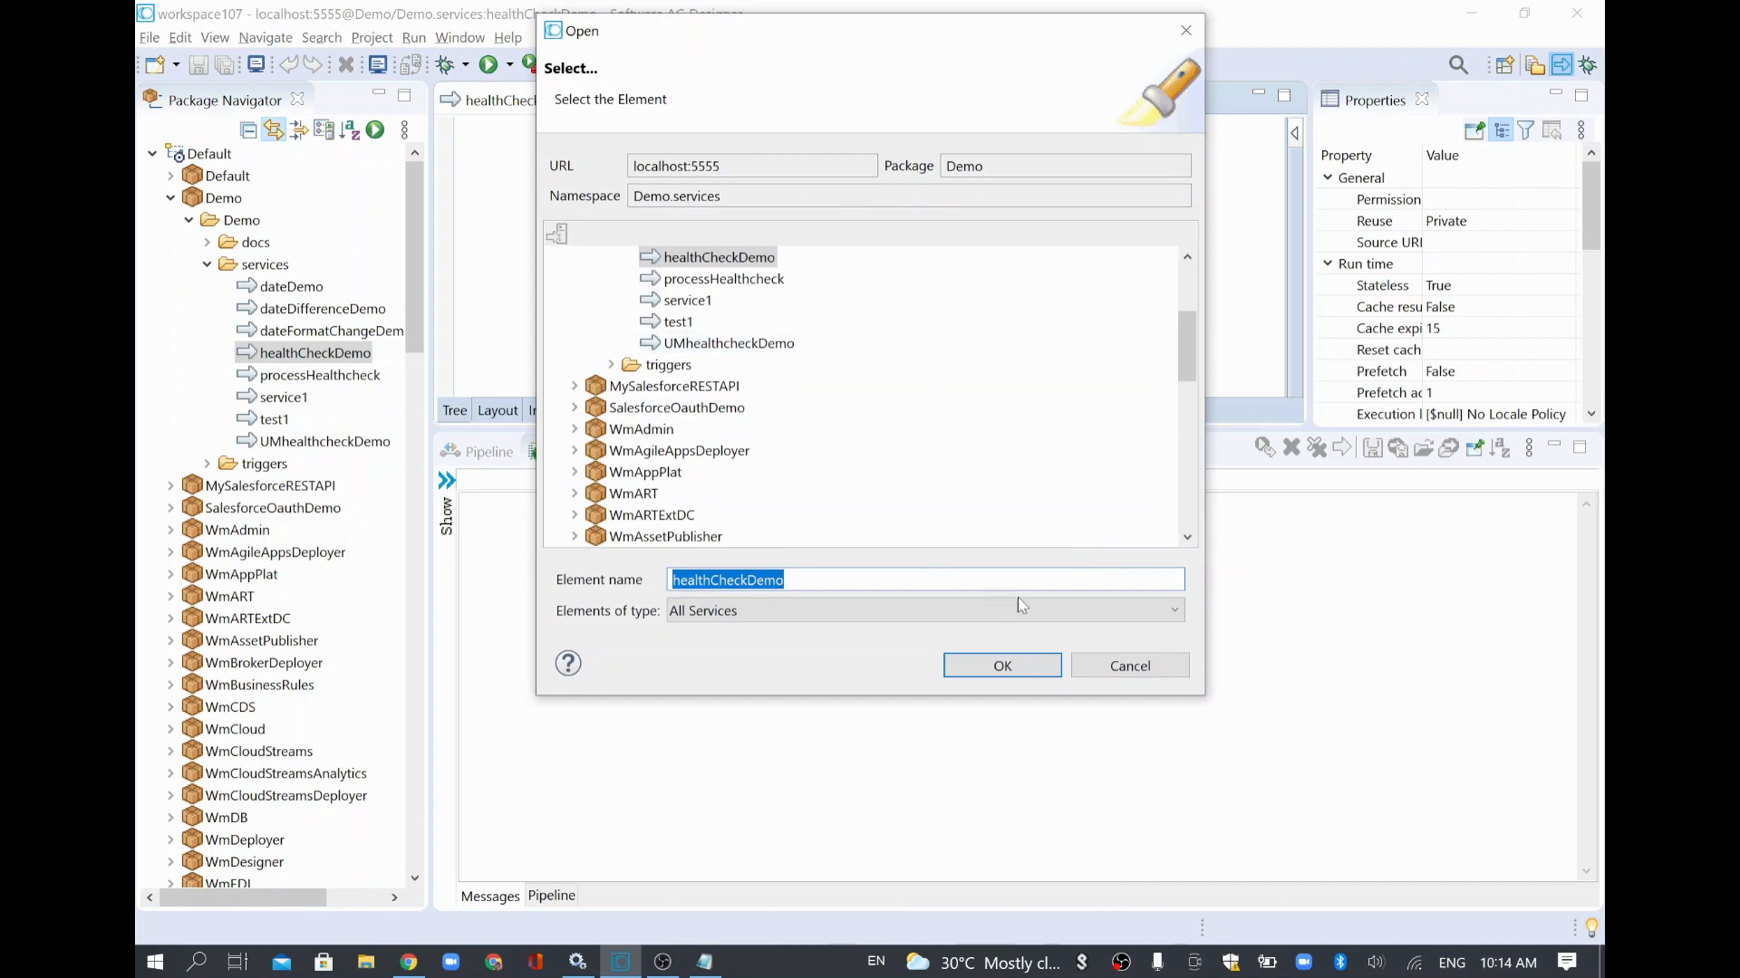
pyautogui.click(1130, 666)
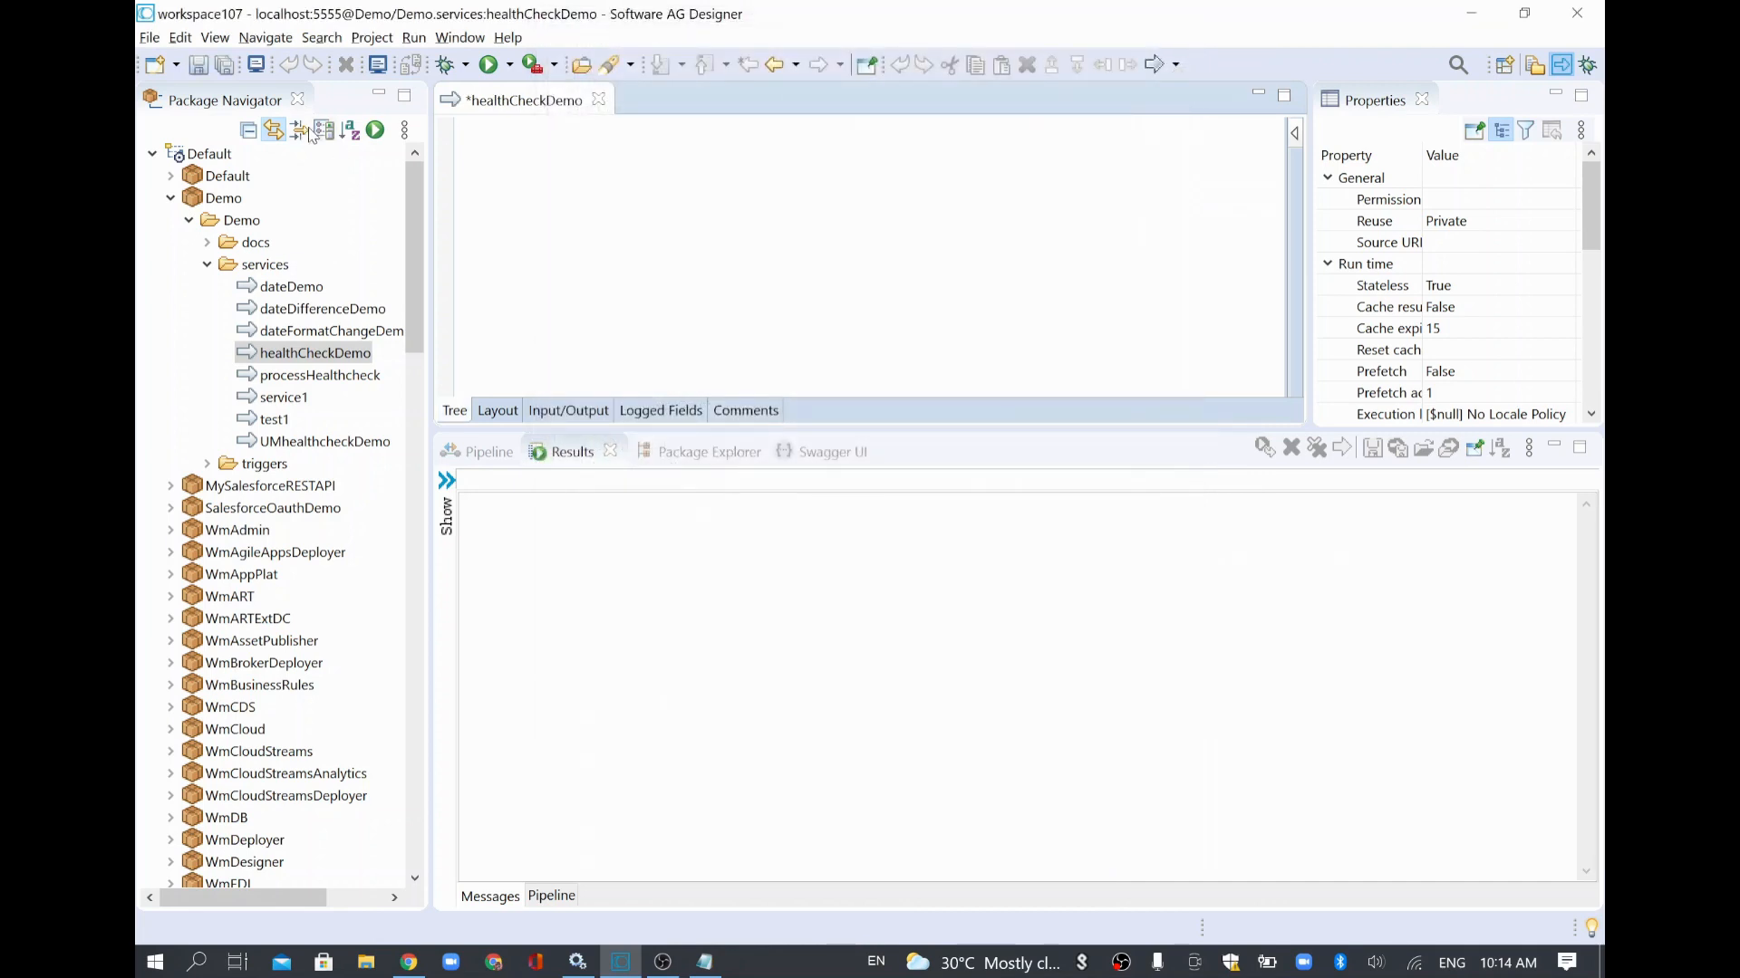
pyautogui.hotkey('ctrl', 's')
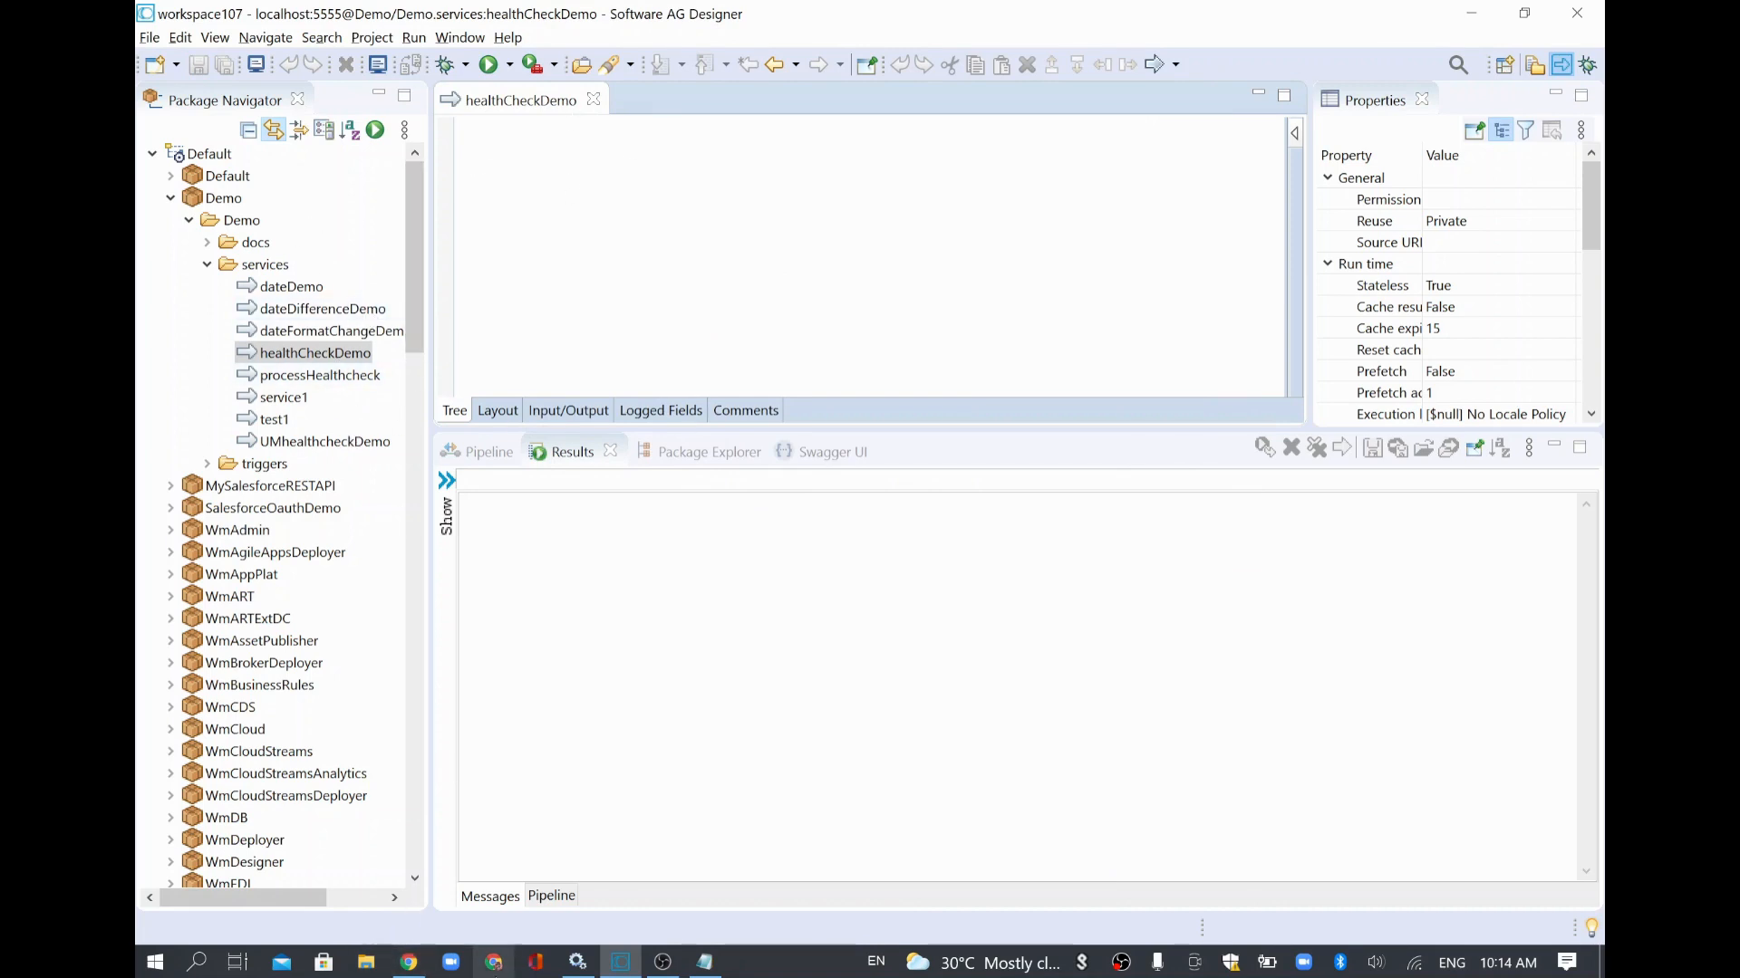
# Step: Copy the full service name of healthCheckDemo from the Package Navigator
pyautogui.rightClick(315, 353)
pyautogui.click(402, 331)
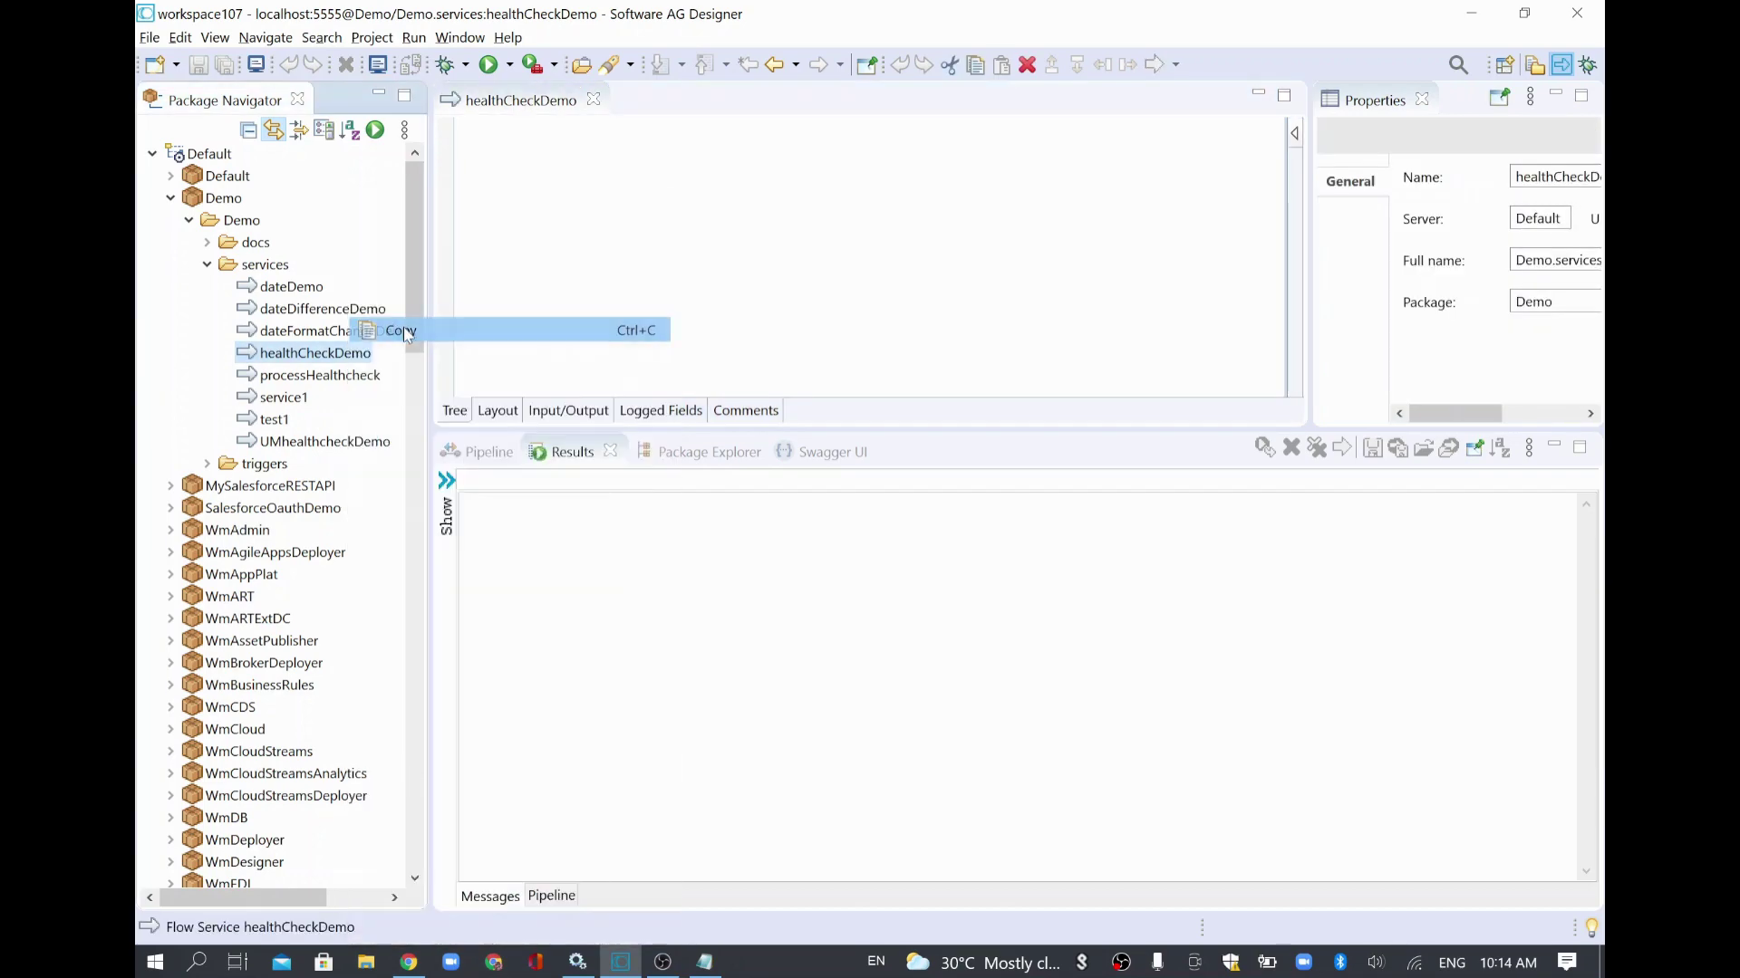
# Step: In Chrome, load localhost:5555/invoke/Demo.services:healthCheckDemo and sign in with username and password
pyautogui.click(408, 963)
pyautogui.write('localhost:5555')
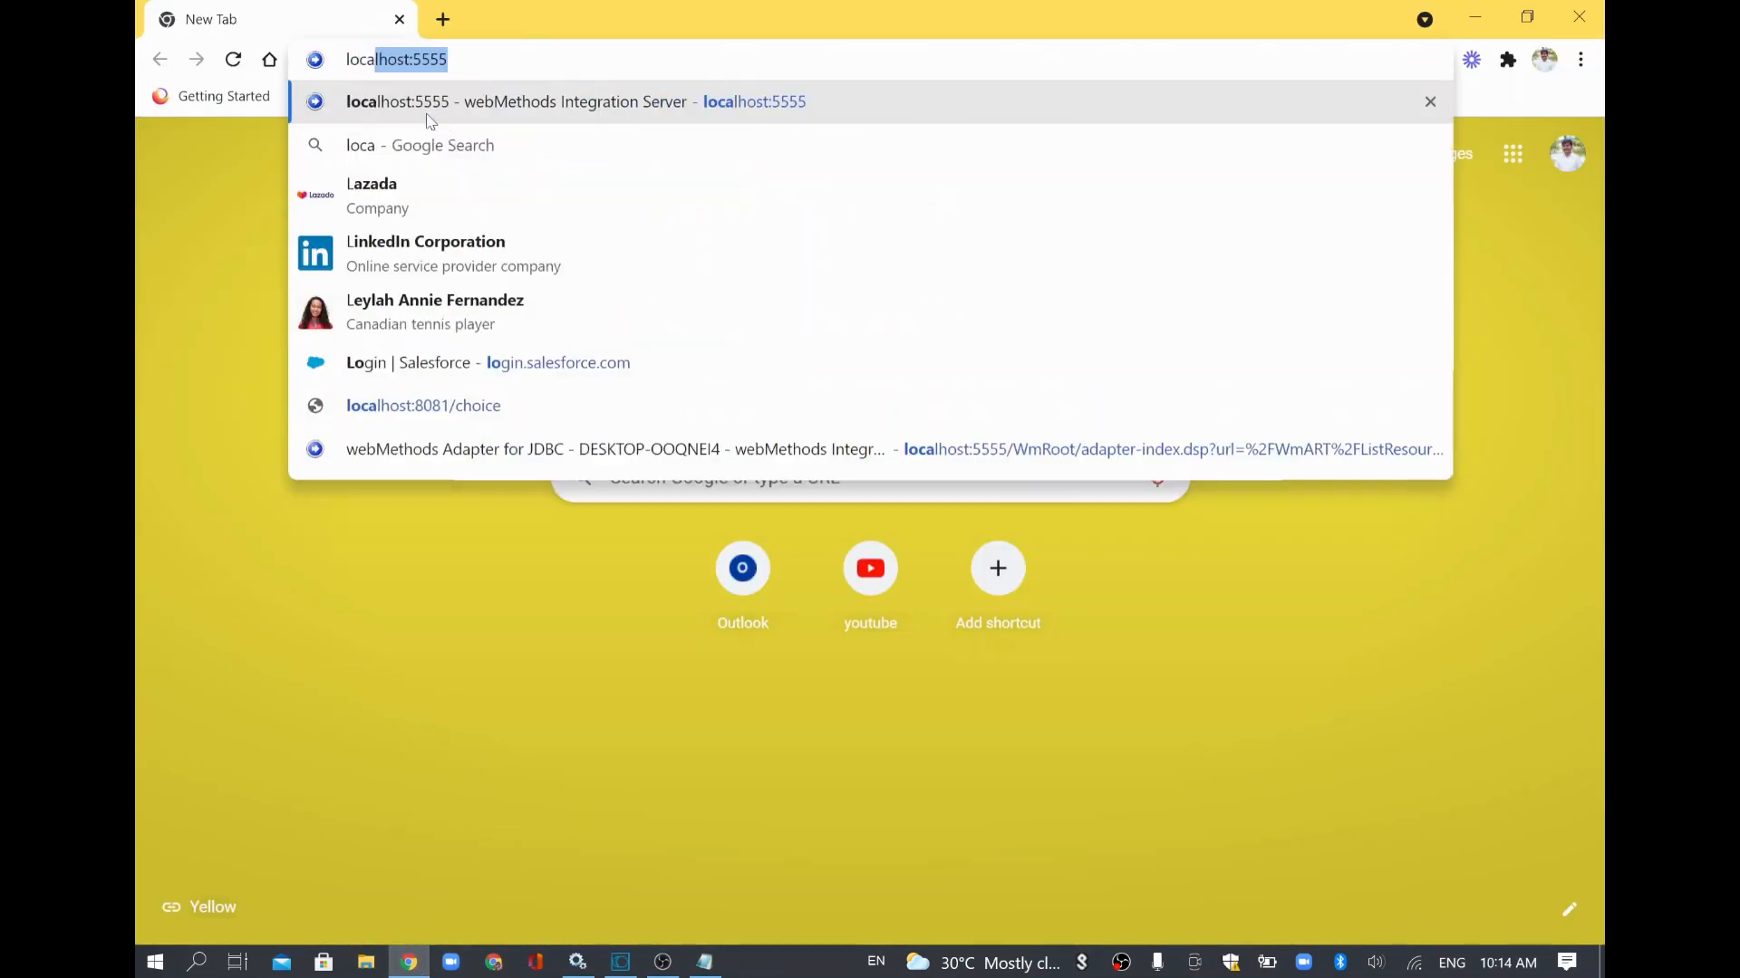
pyautogui.write('/')
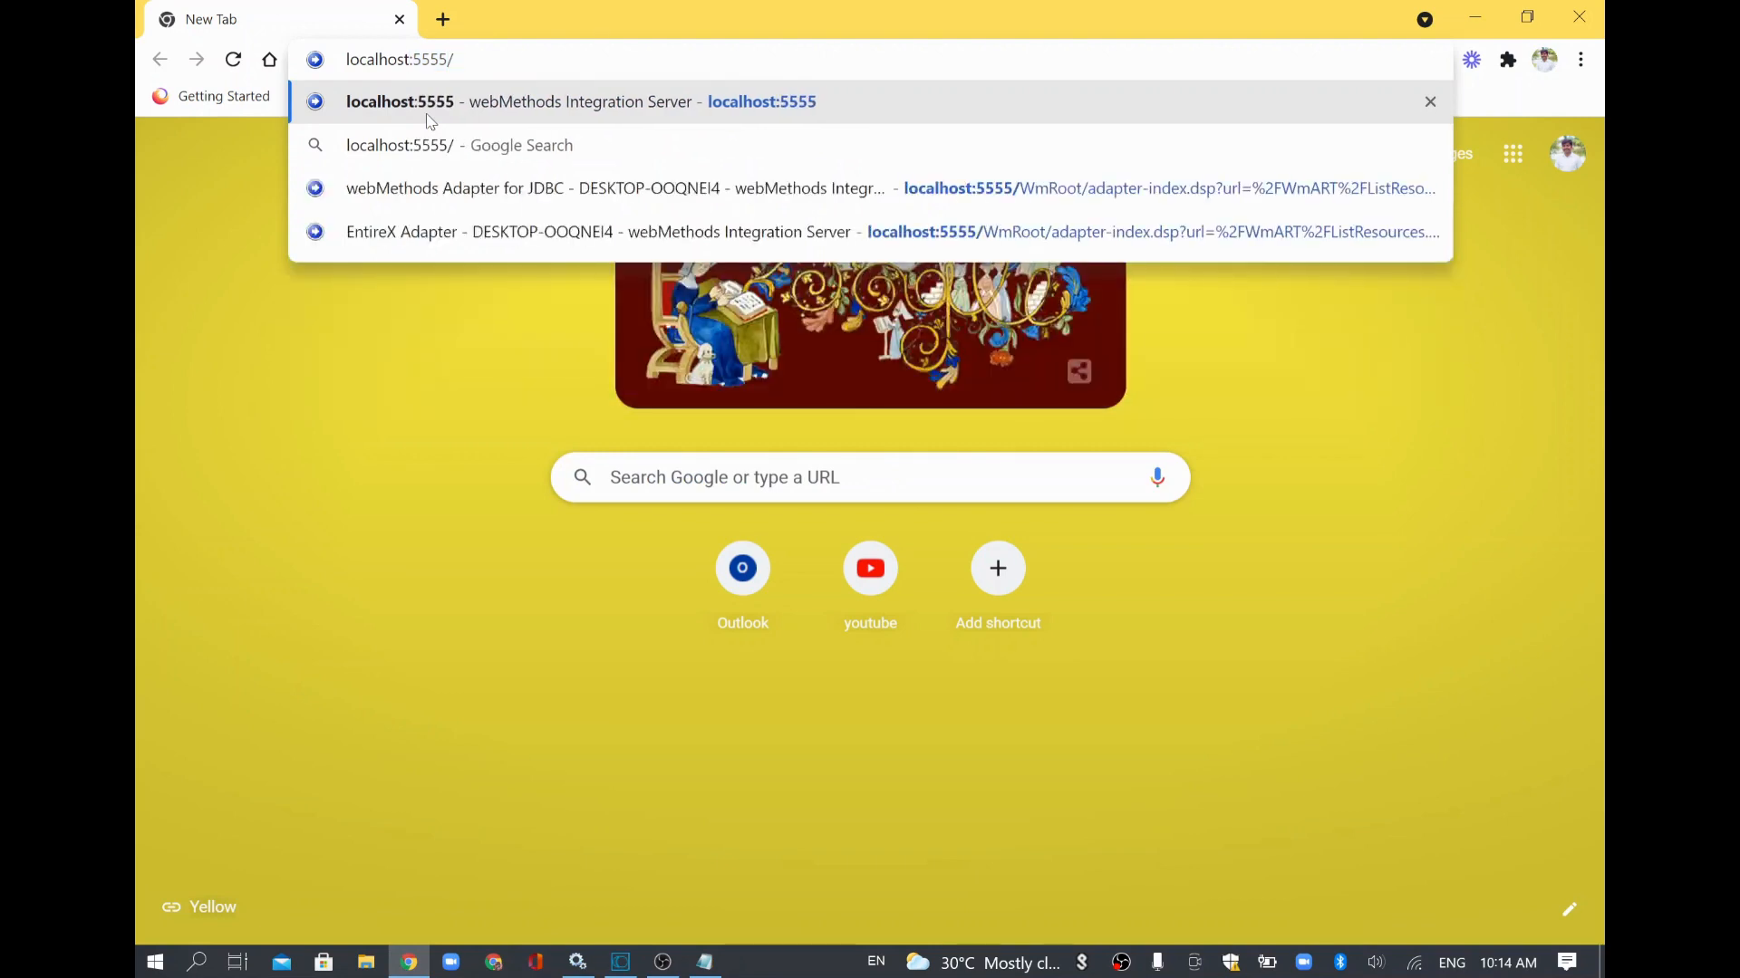
pyautogui.hotkey('ctrl', 'v')
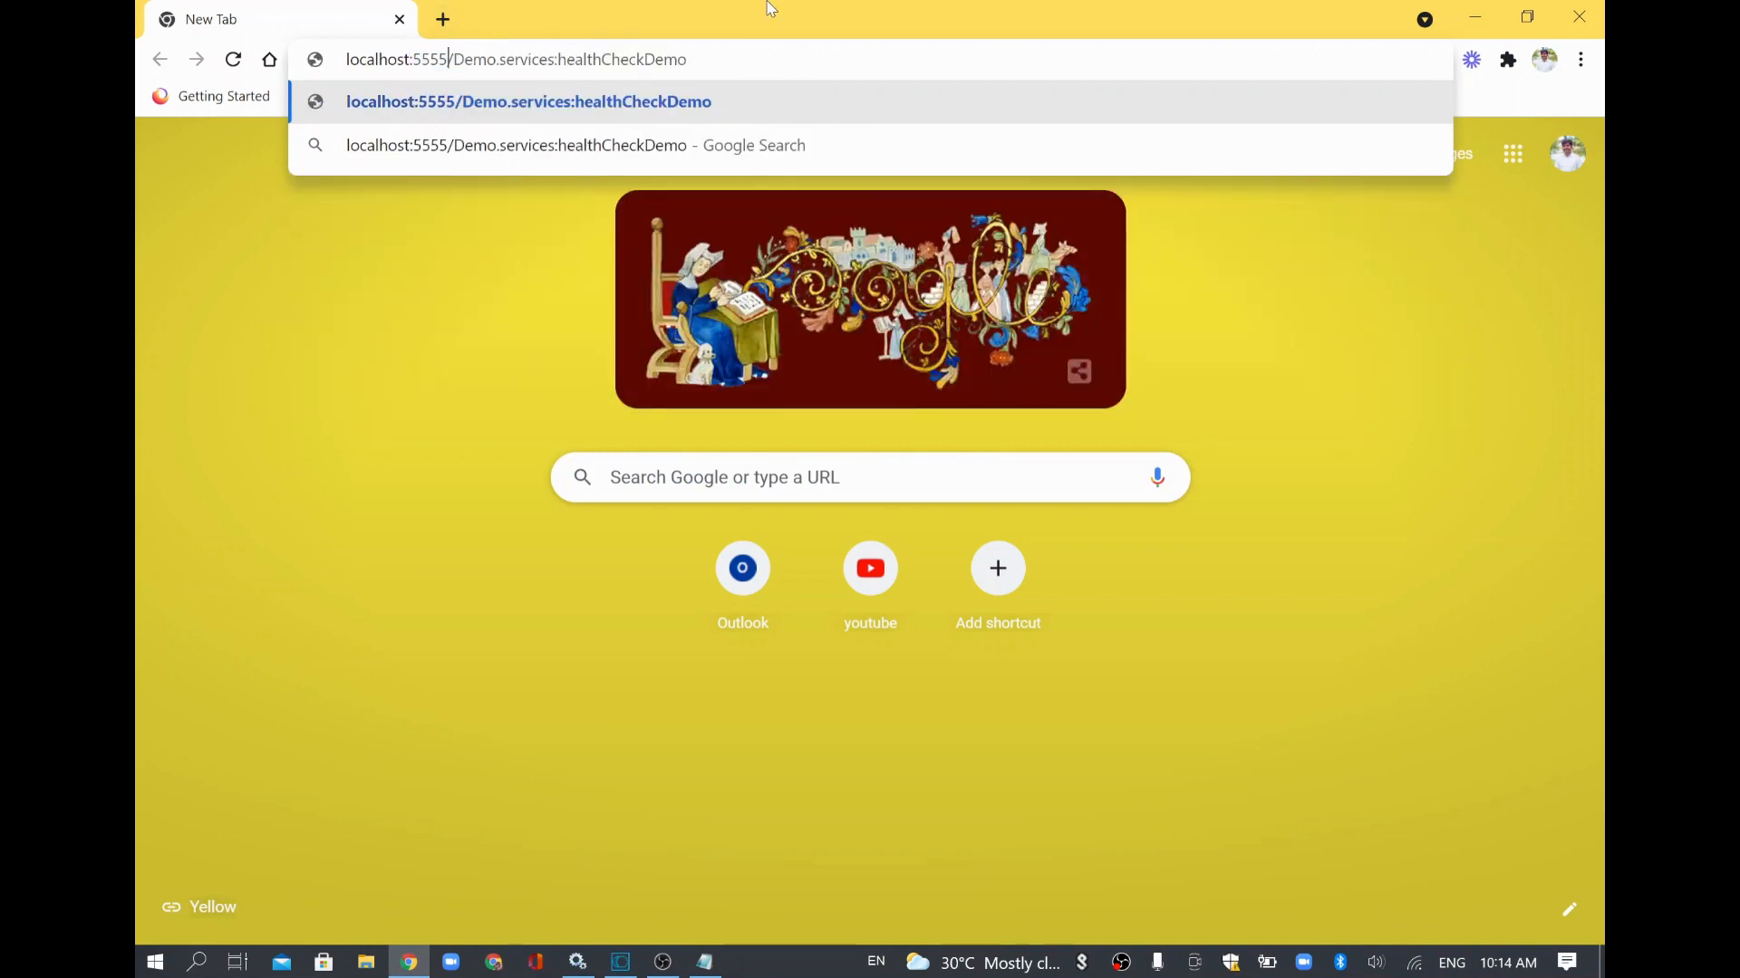
pyautogui.write('in')
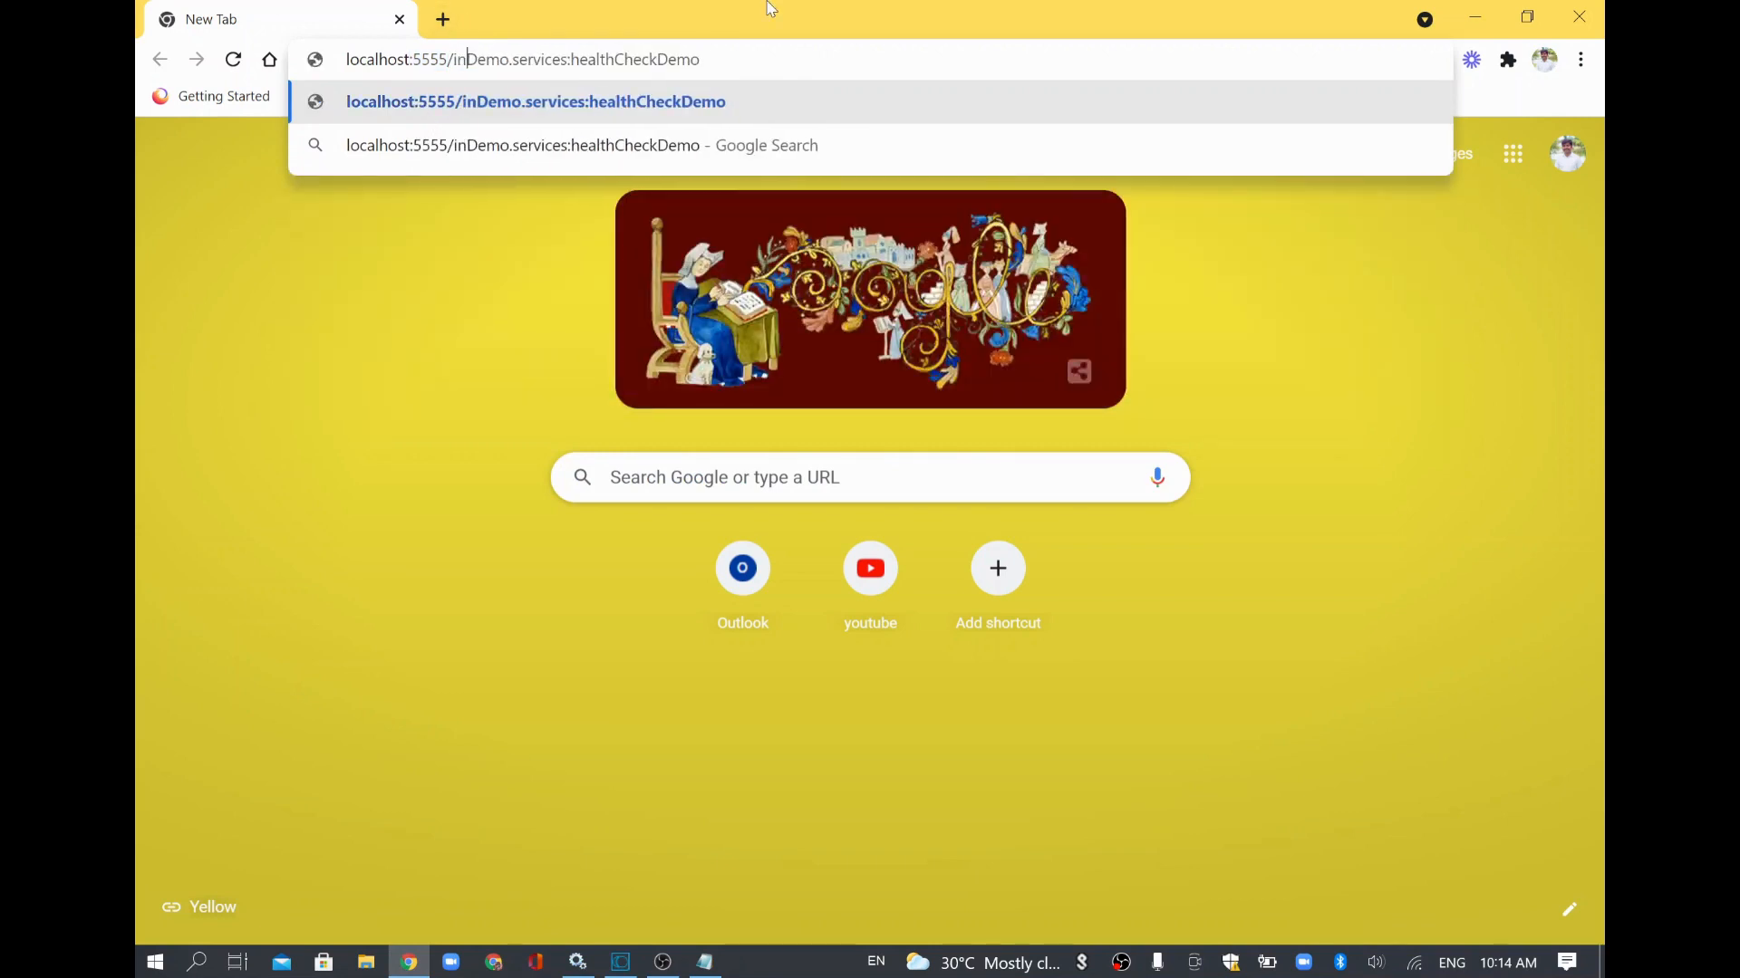
pyautogui.write('voke/')
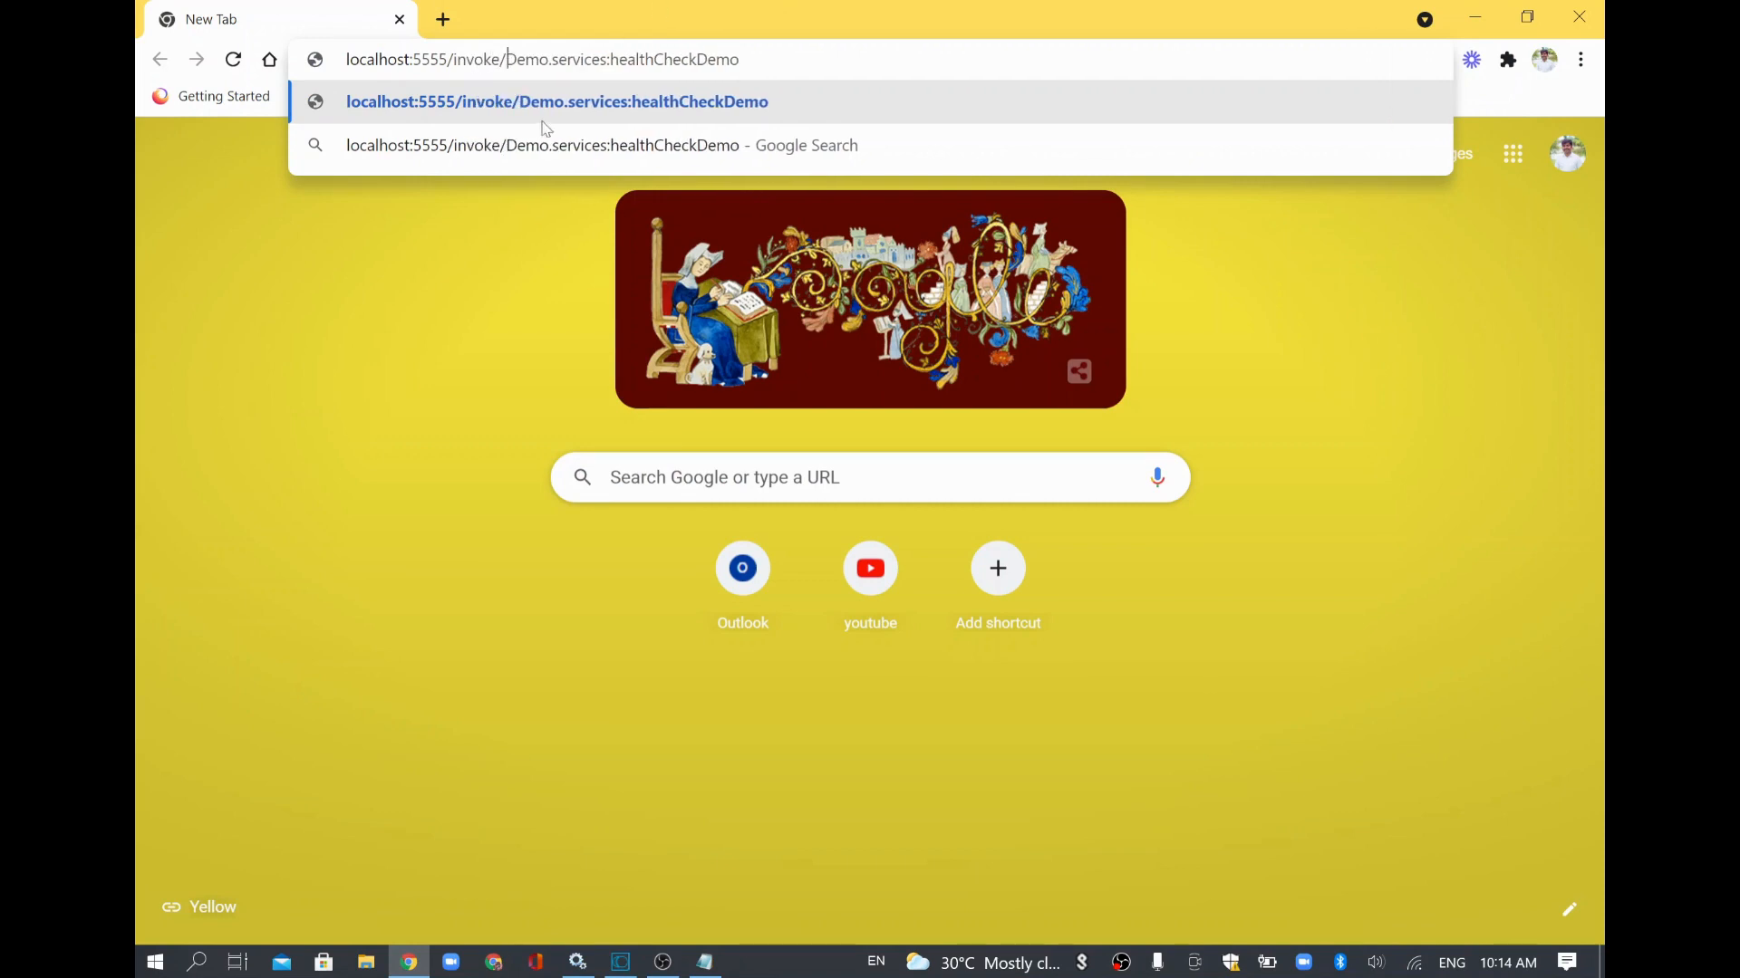
pyautogui.doubleClick(528, 59)
pyautogui.click(547, 58)
pyautogui.doubleClick(632, 59)
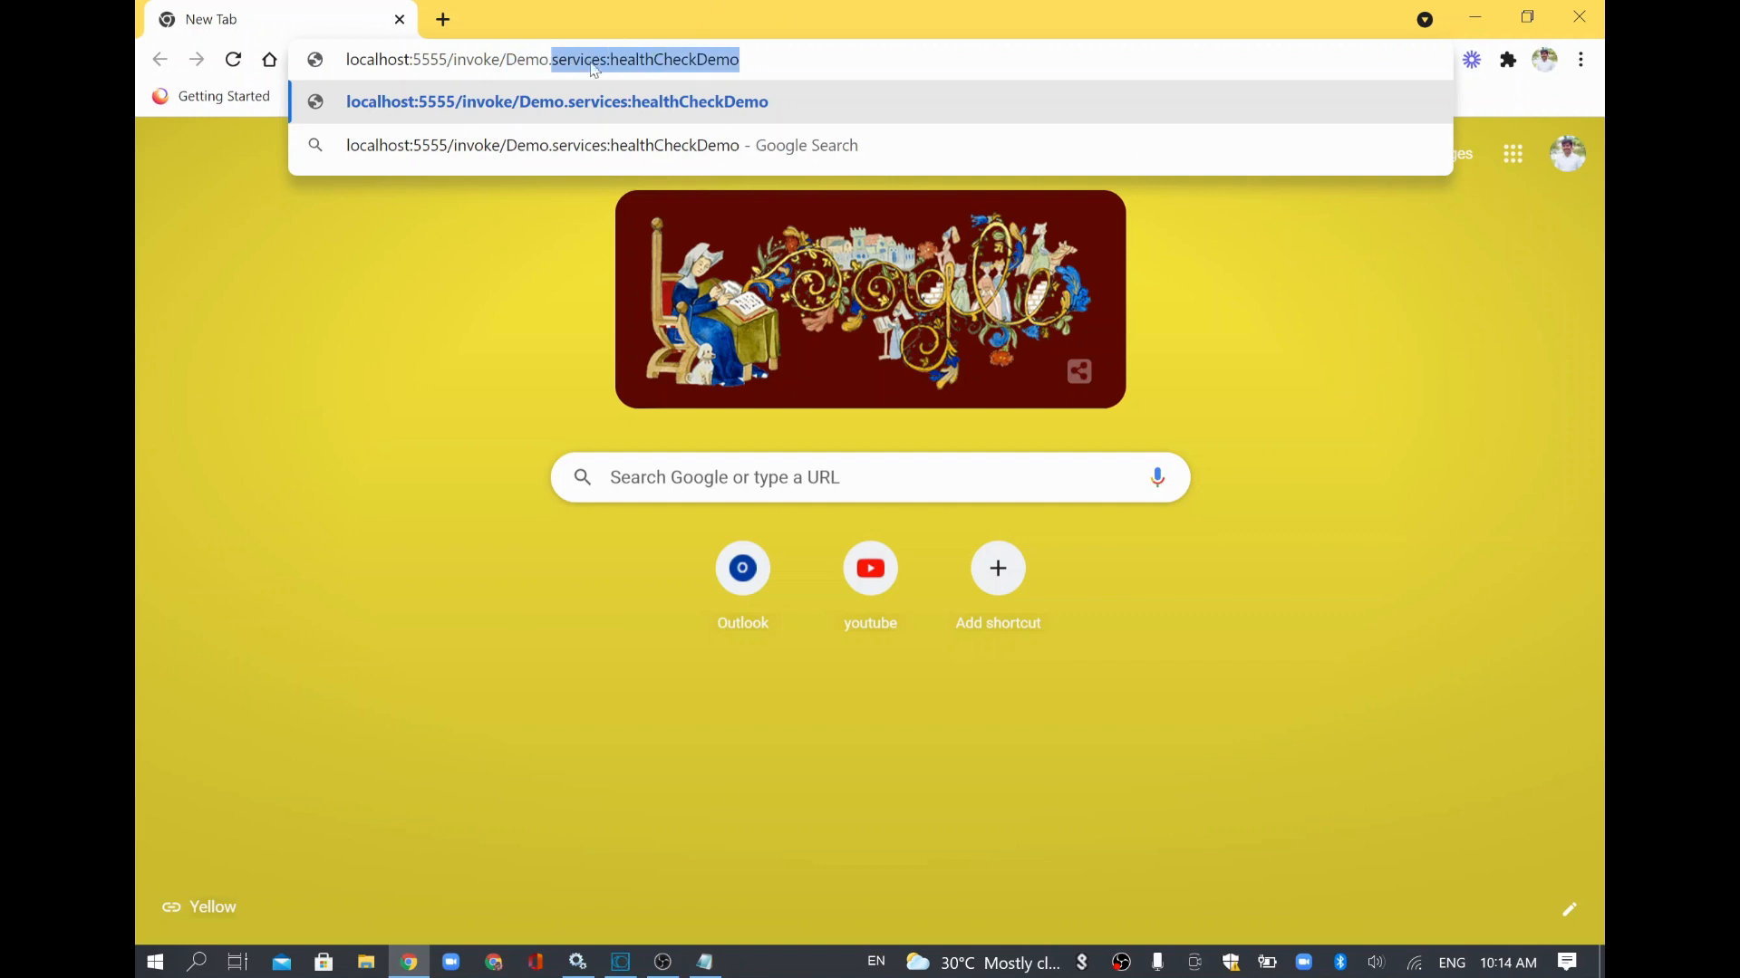
pyautogui.click(734, 59)
pyautogui.press('Return')
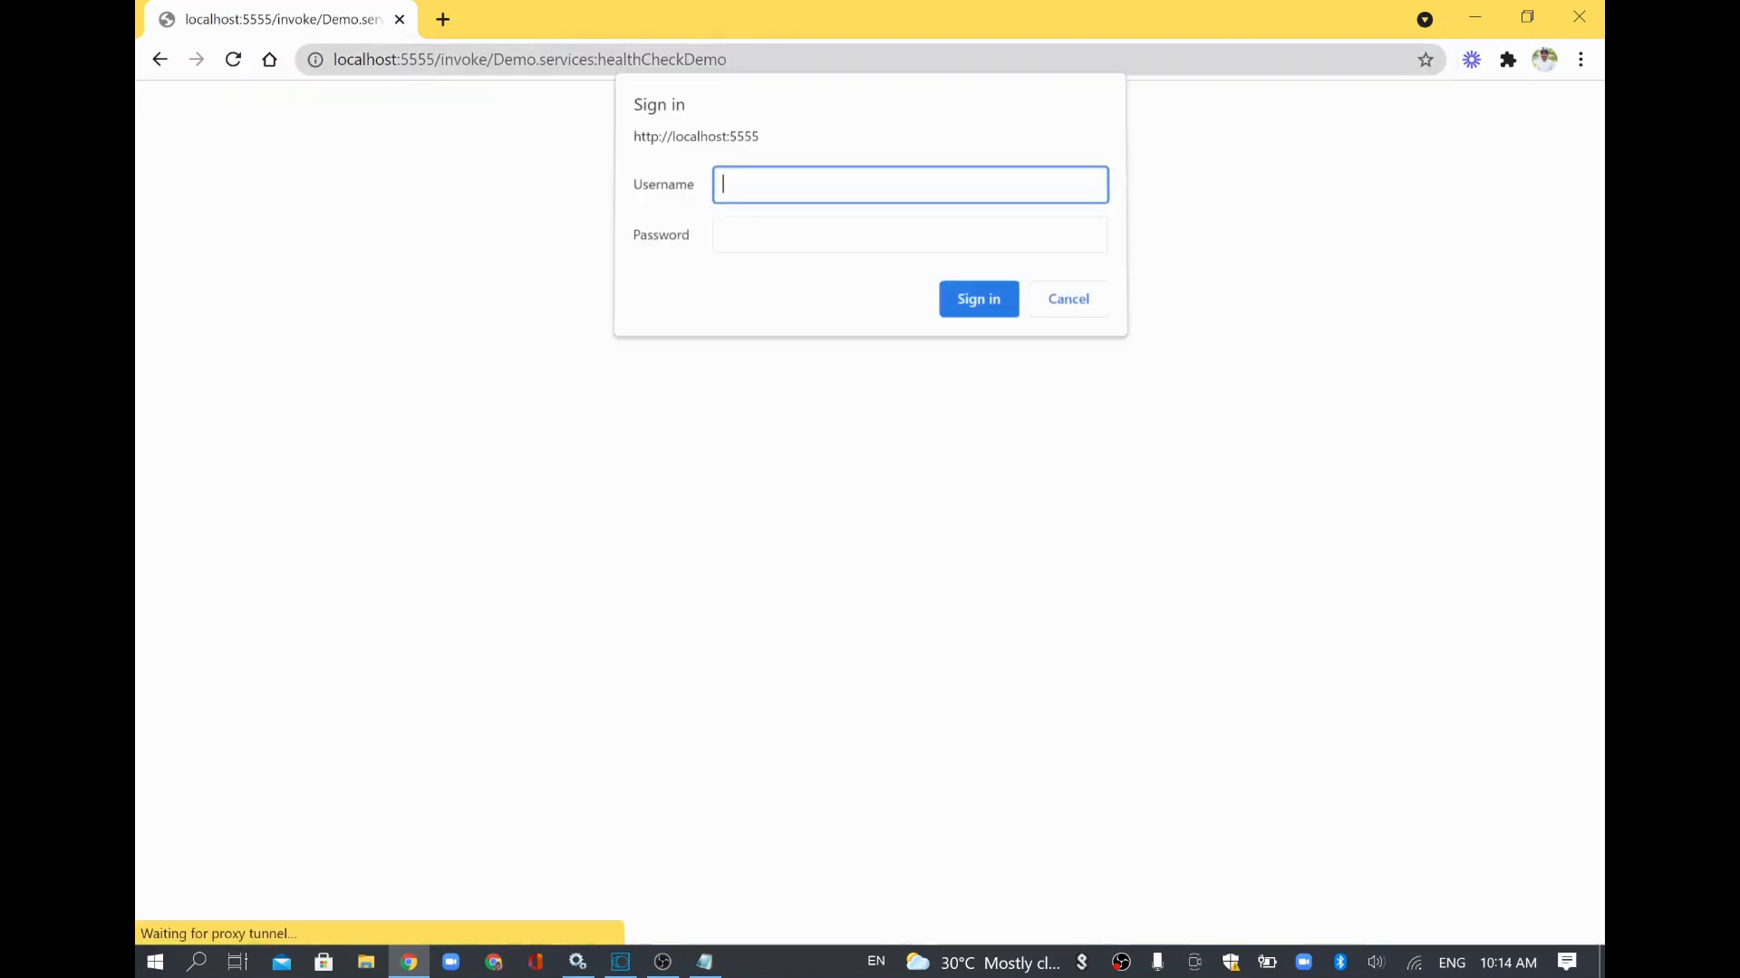
pyautogui.write('Administrator')
pyautogui.press('Tab')
pyautogui.write('manag')
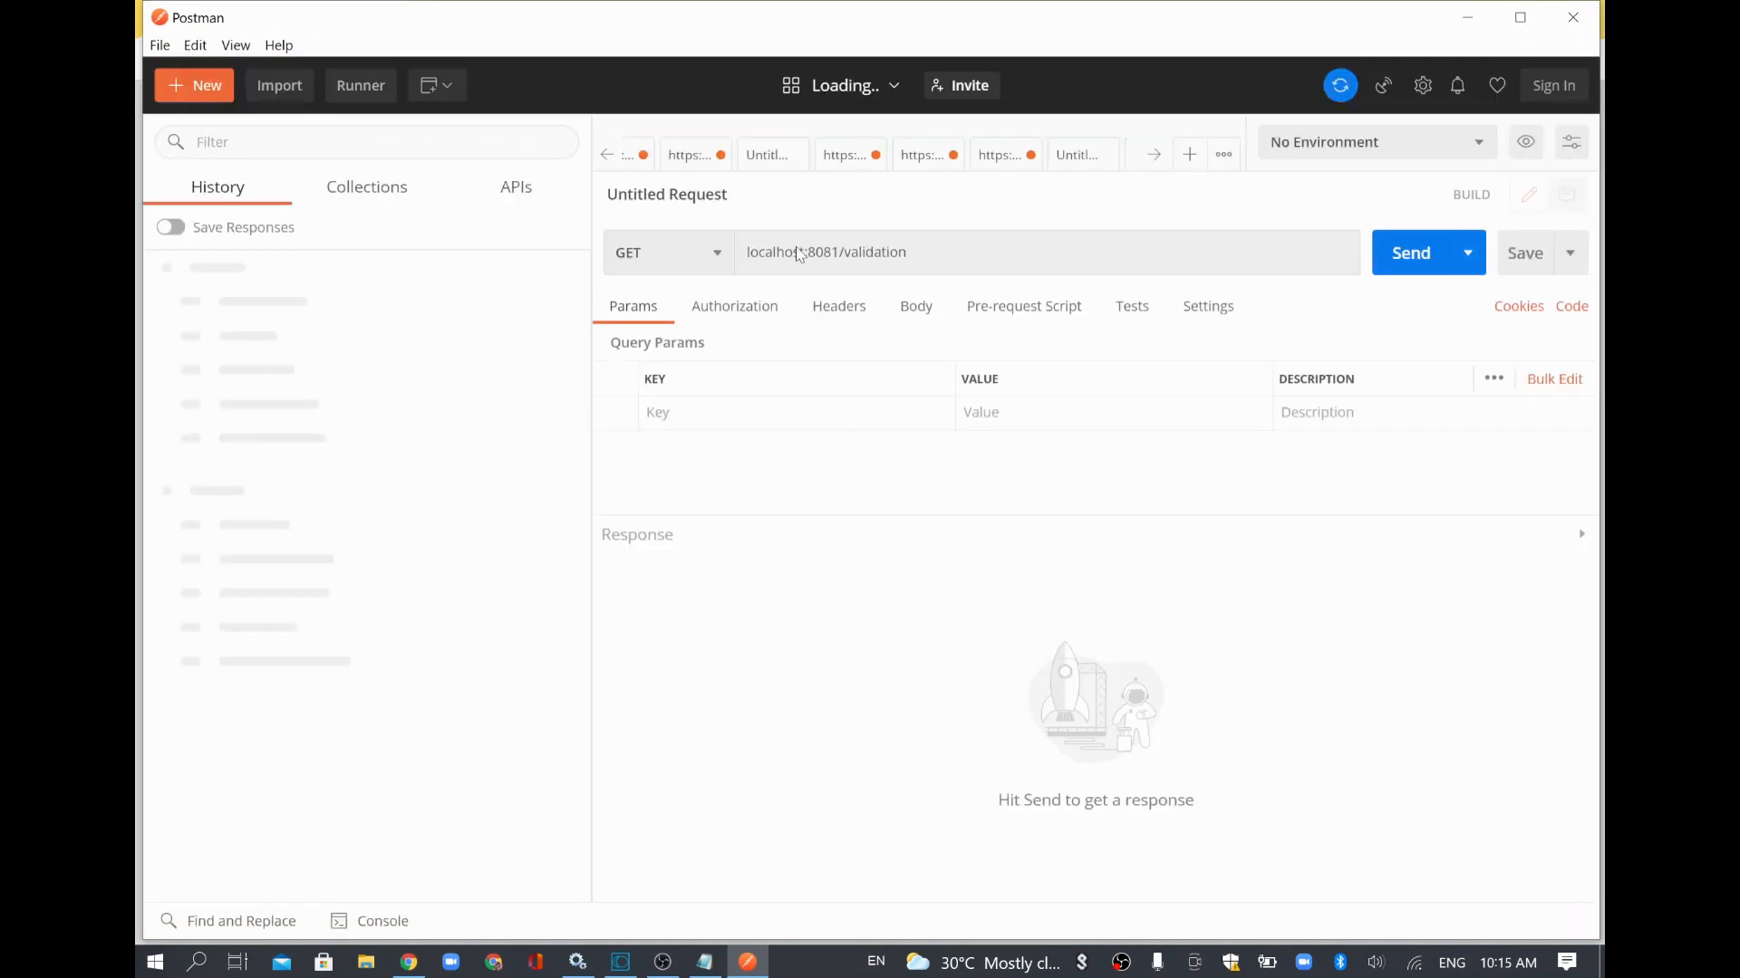
# Step: In a new Postman request, send a GET to the healthCheckDemo invoke URL, returning 401 Access Denied
pyautogui.tripleClick(797, 253)
pyautogui.write('http://localhost:5555/invoke/Demo.services:healthCheckDemo')
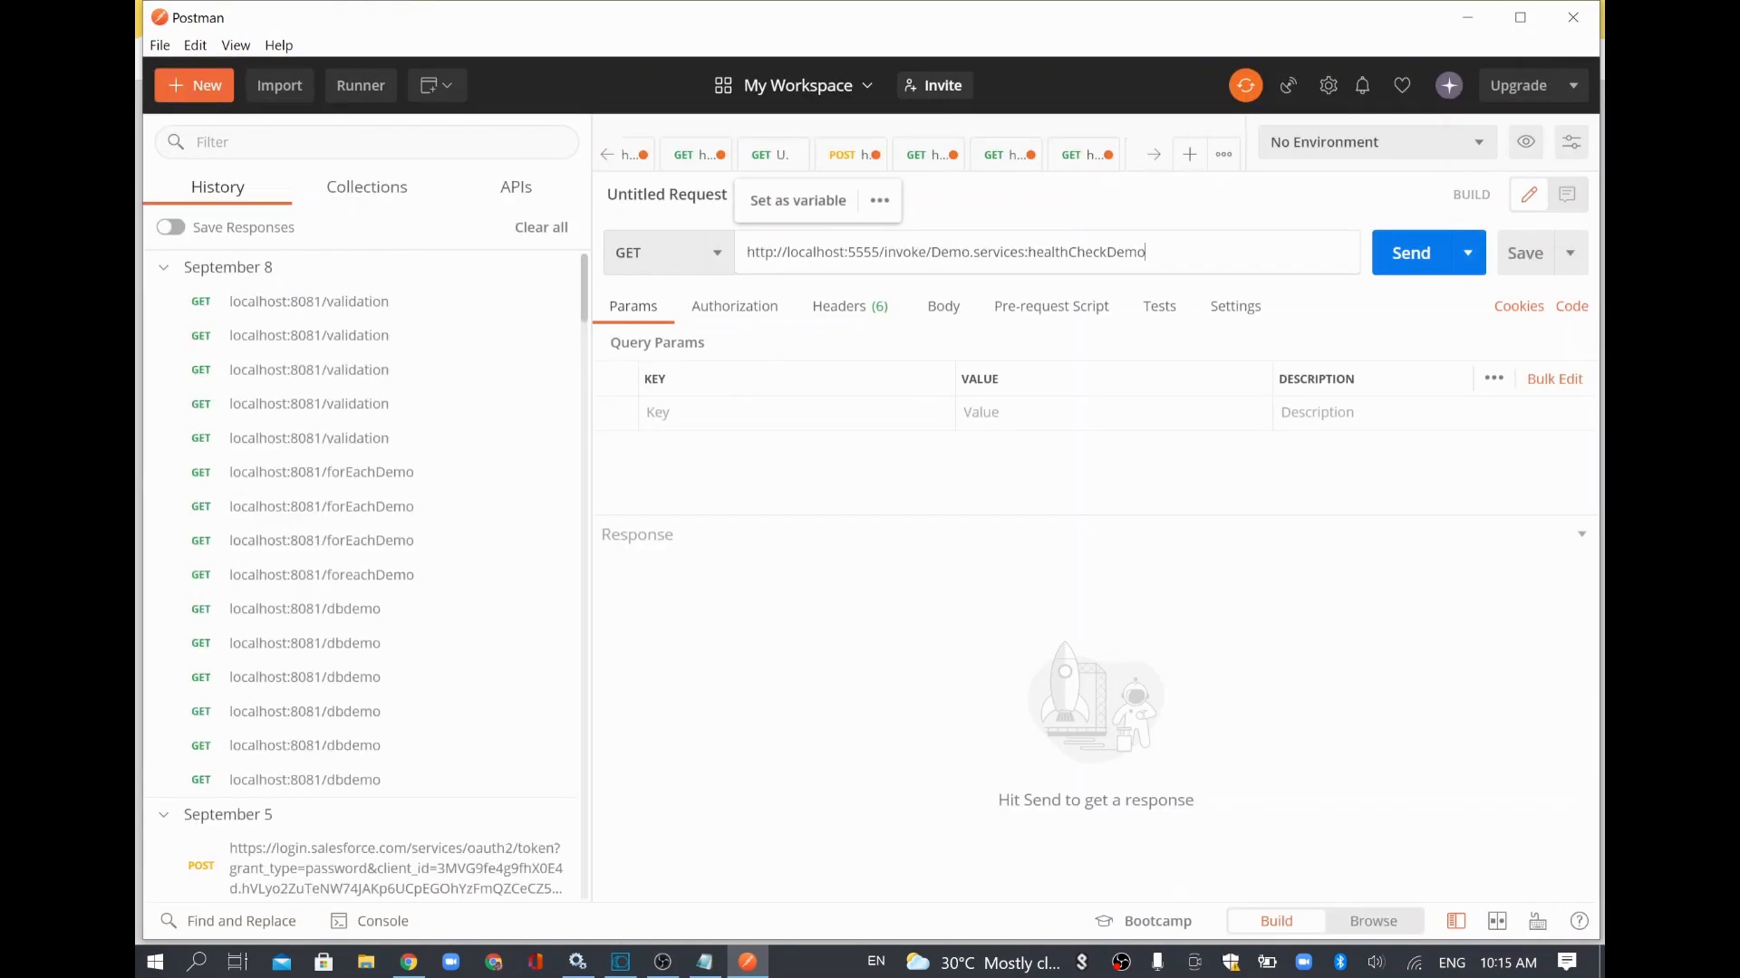
pyautogui.click(1189, 154)
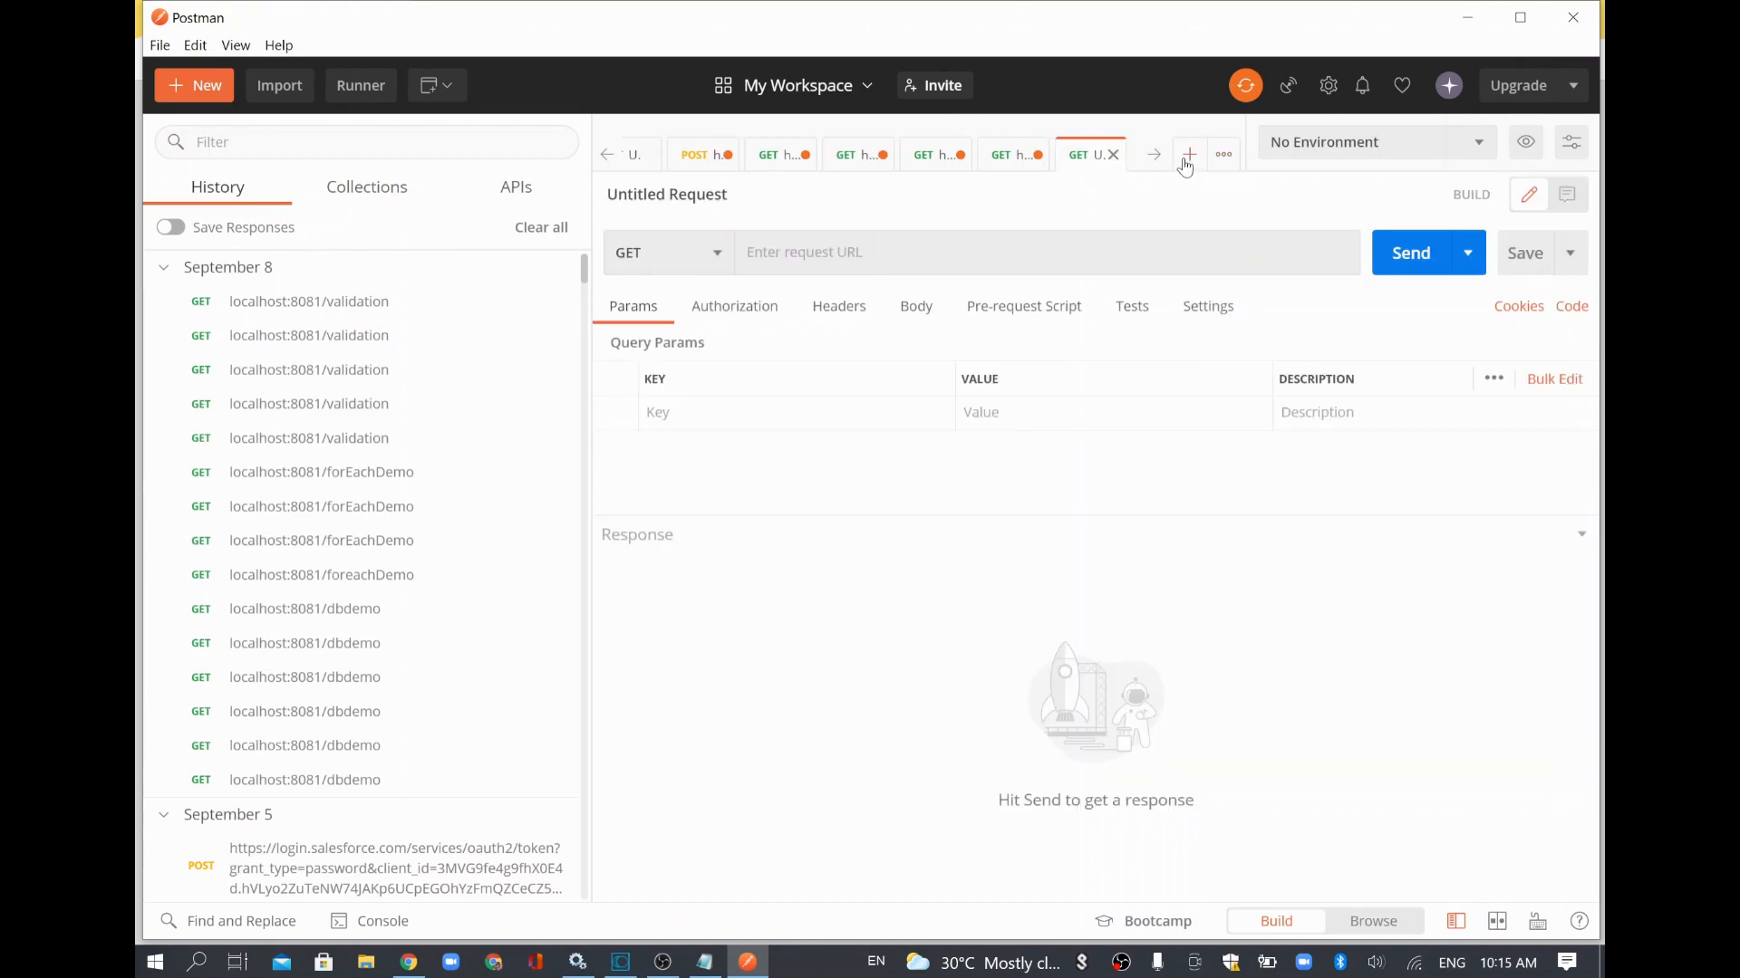
pyautogui.click(952, 252)
pyautogui.write('http://localhost:5555/invoke/Demo.services:healthCheckDemo')
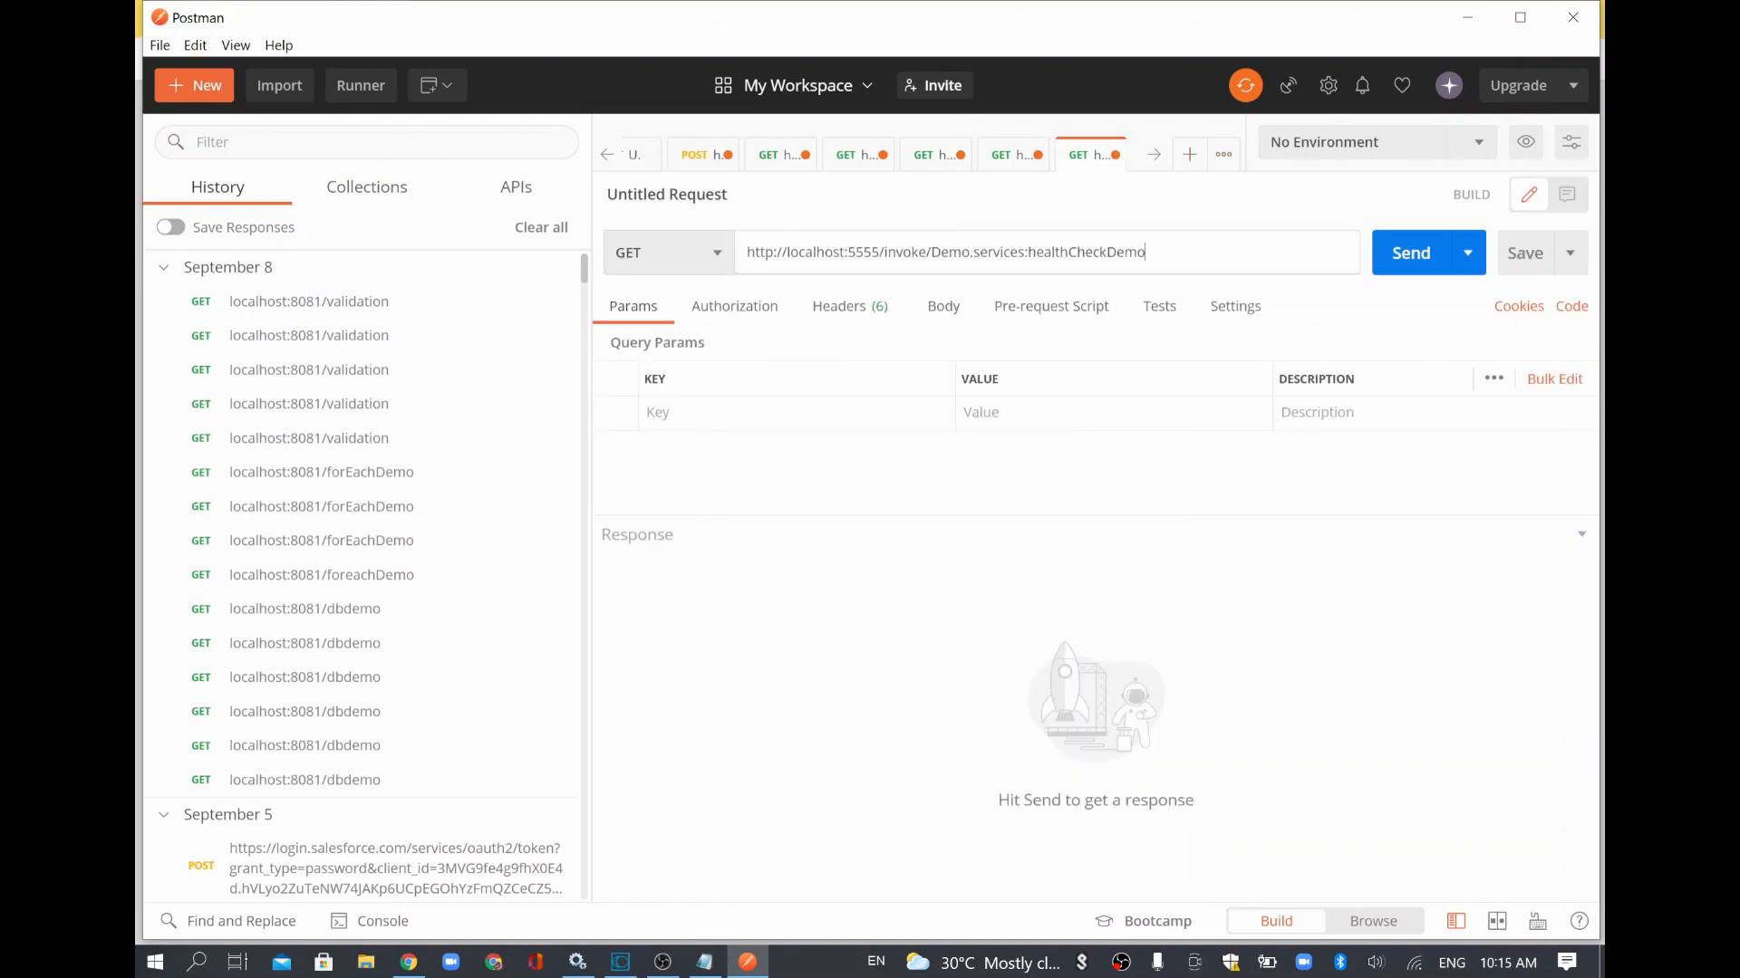
pyautogui.click(1411, 254)
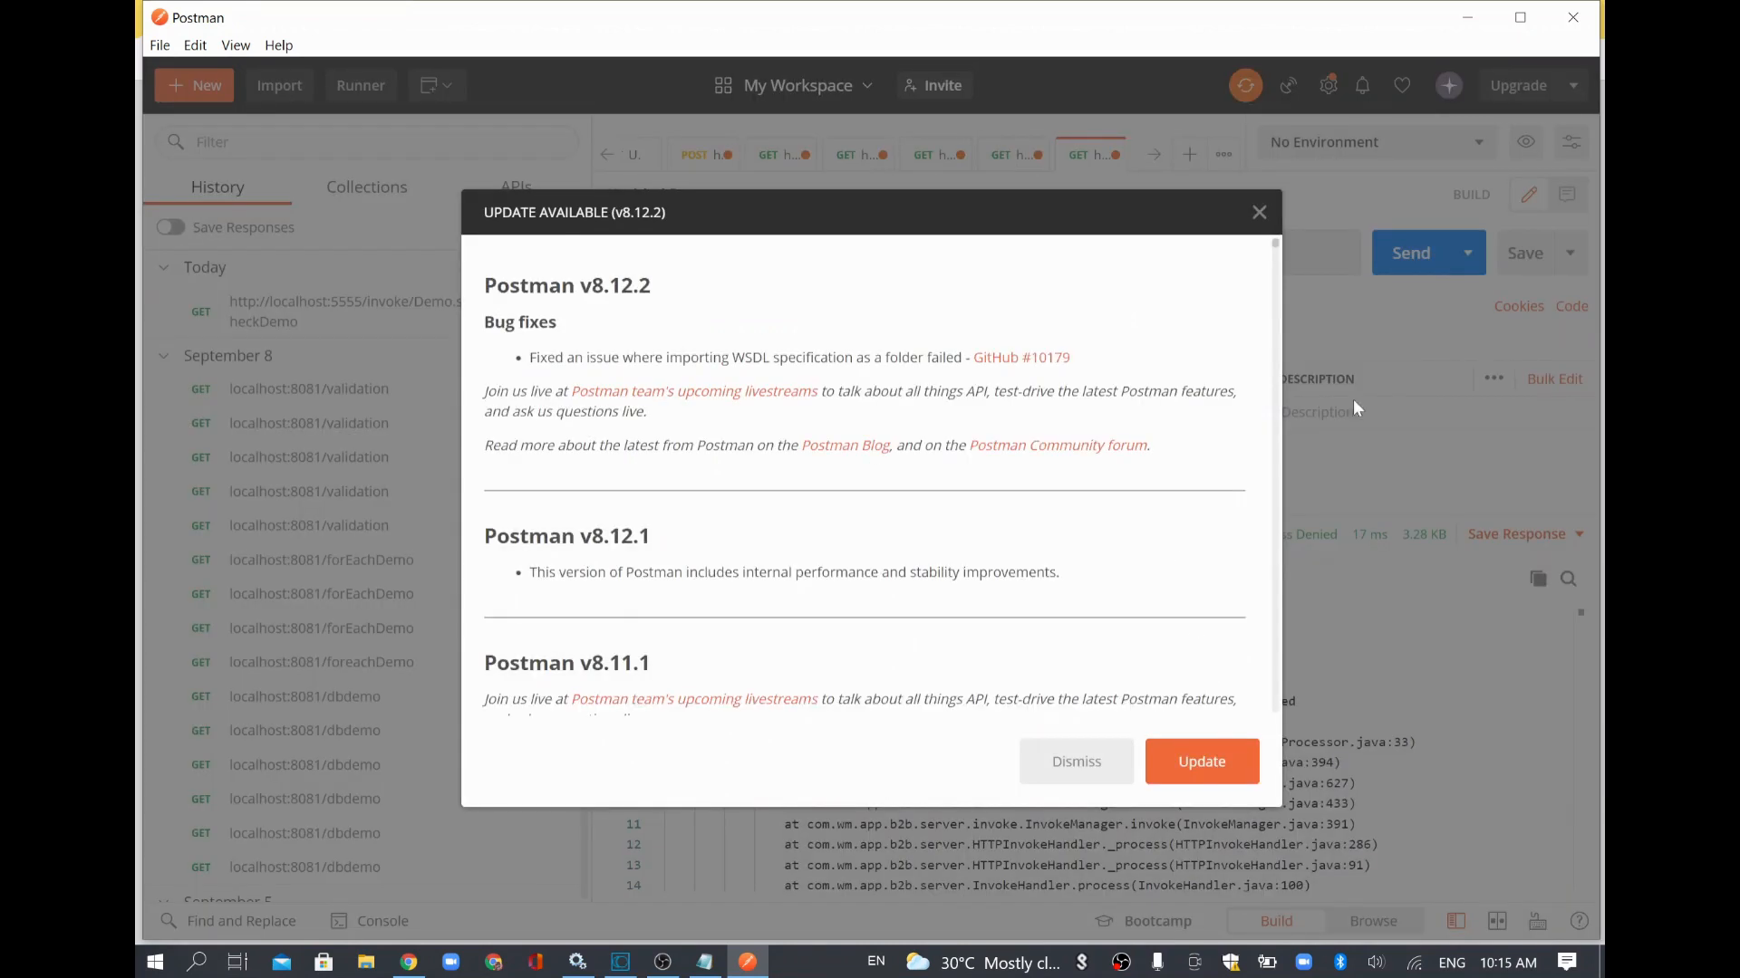
pyautogui.click(1078, 761)
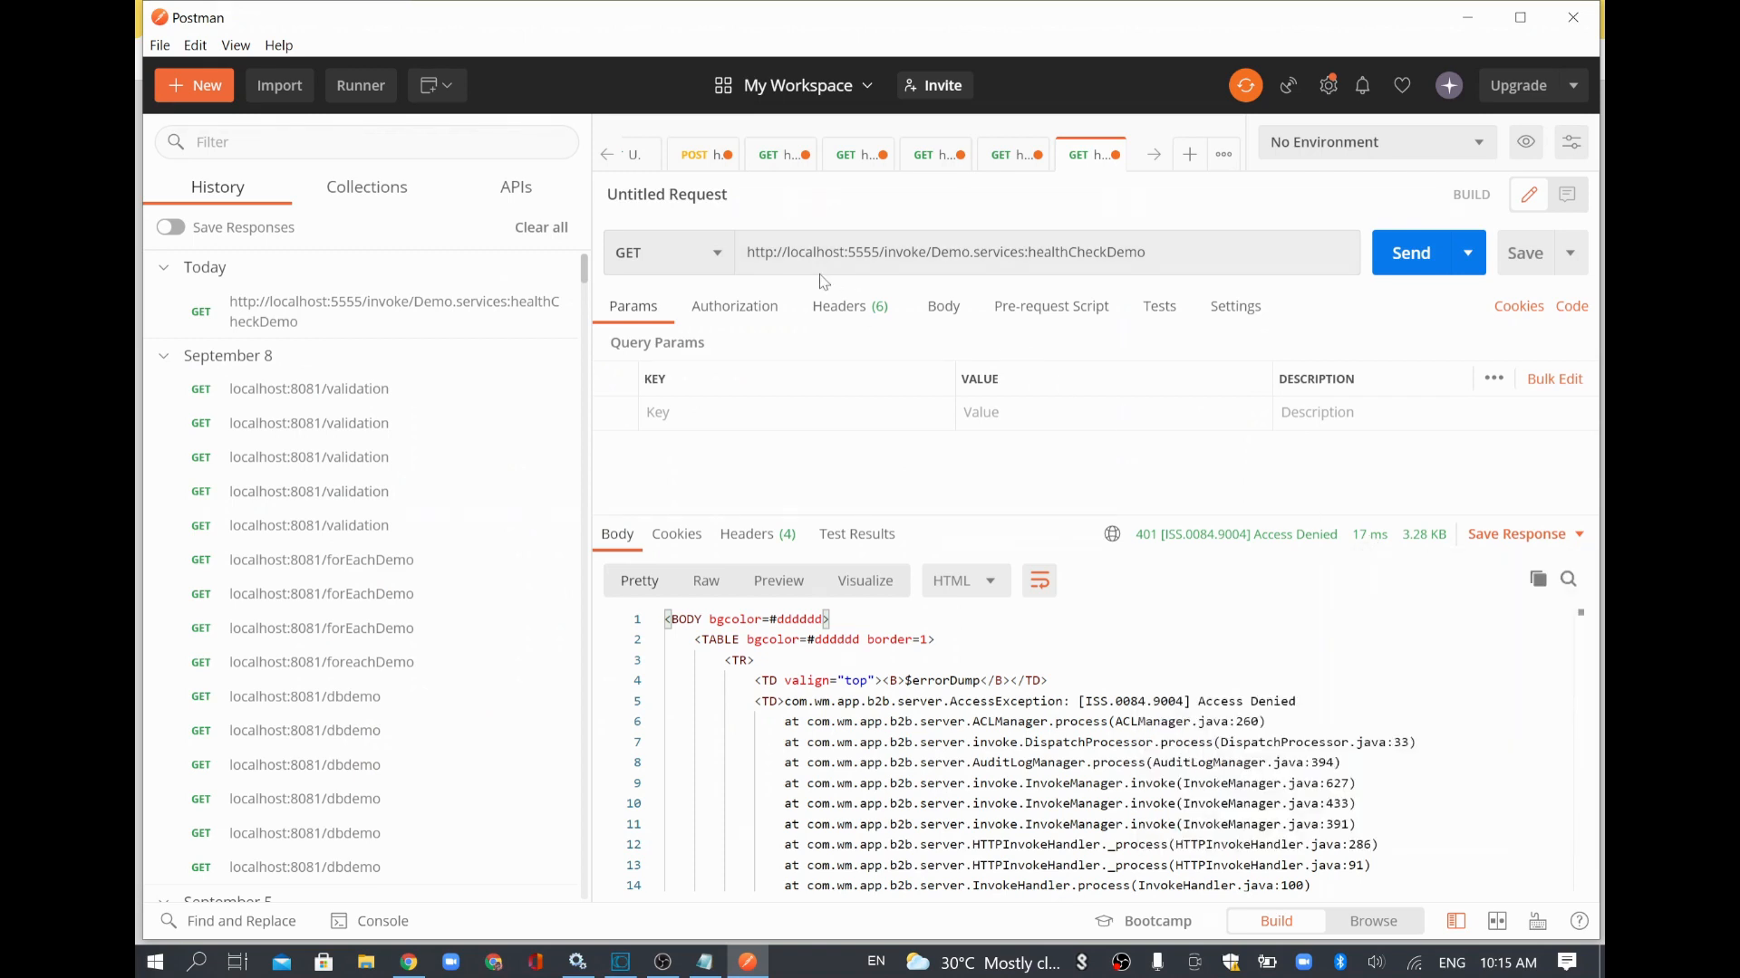
# Step: Set the request's authorization to Basic Auth with username Administrator and its password
pyautogui.click(734, 305)
pyautogui.click(728, 387)
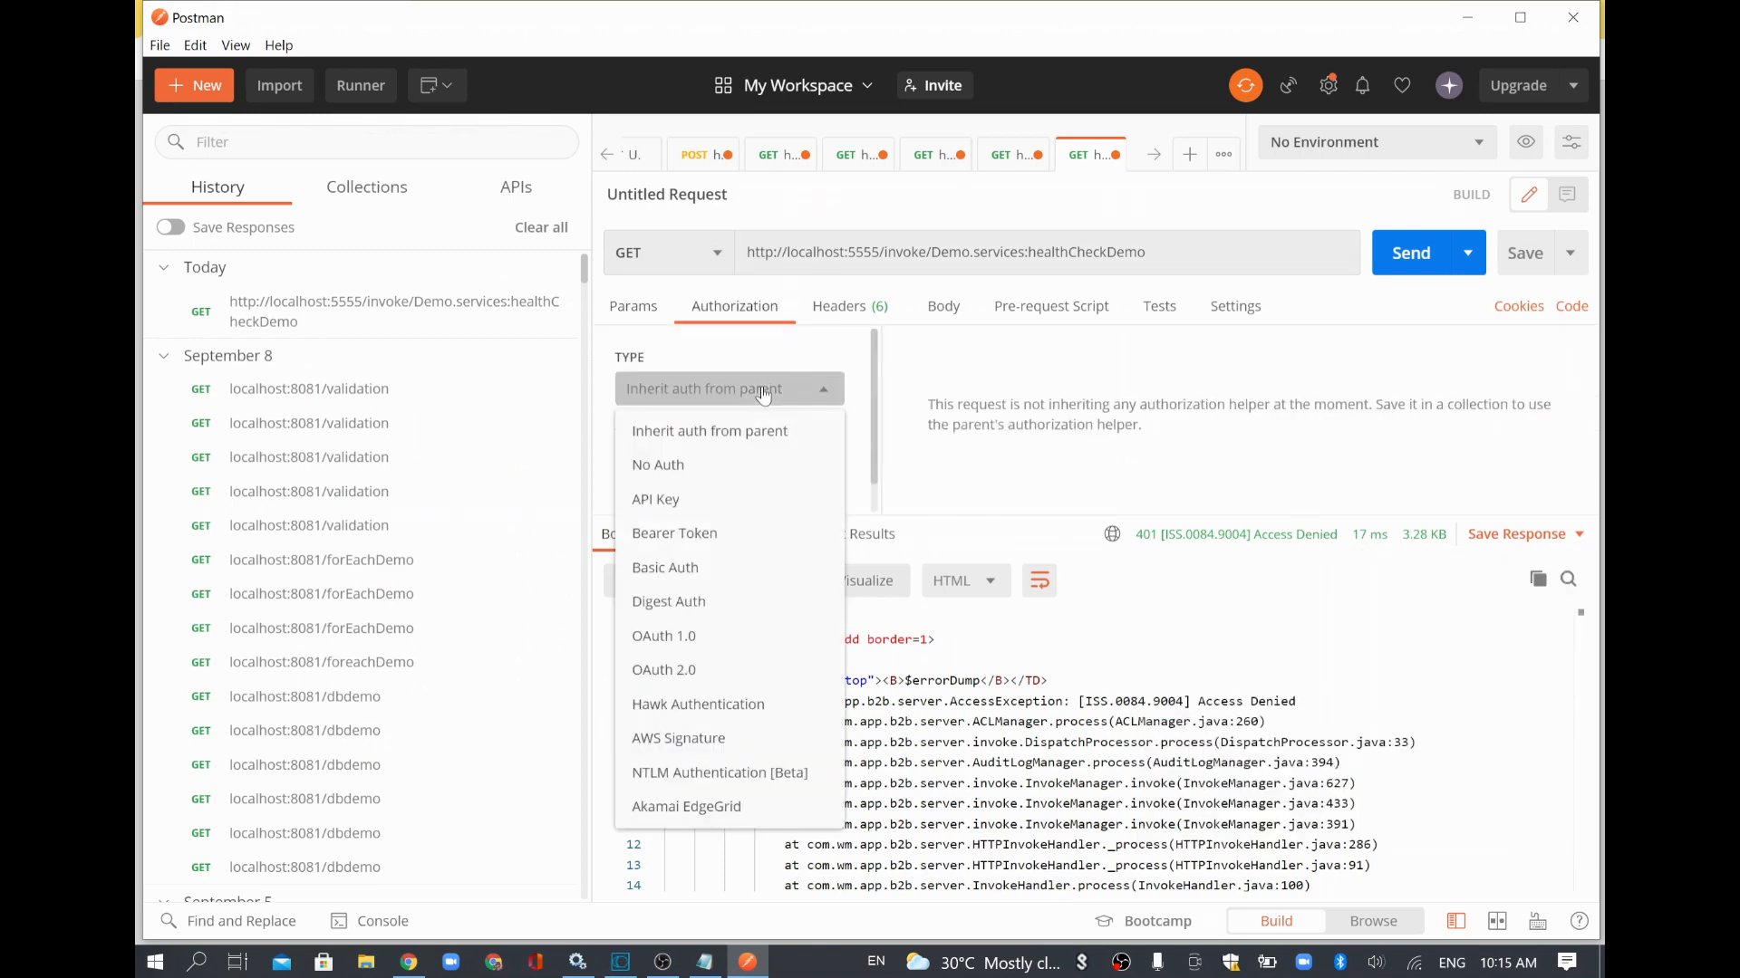
pyautogui.click(665, 567)
pyautogui.click(1338, 447)
pyautogui.hotkey('ctrl', 'a')
pyautogui.press('BackSpace')
pyautogui.write('Administrator')
pyautogui.press('Tab')
pyautogui.hotkey('ctrl', 'a')
pyautogui.press('BackSpace')
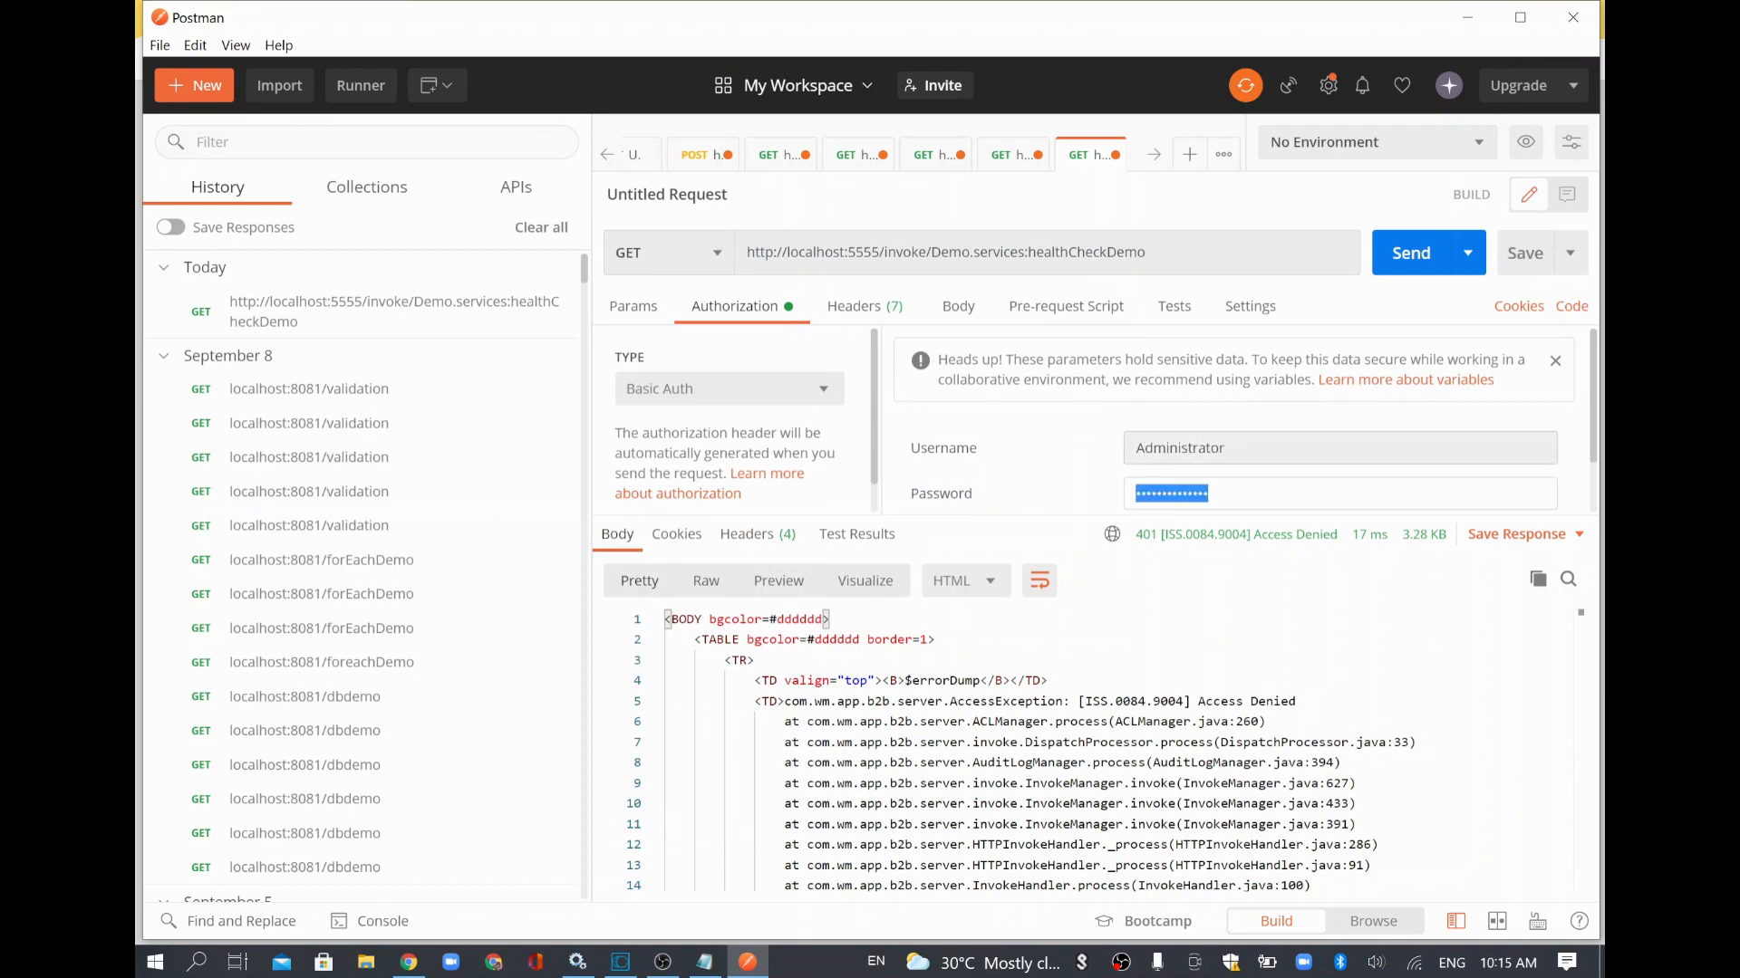
pyautogui.write('mae')
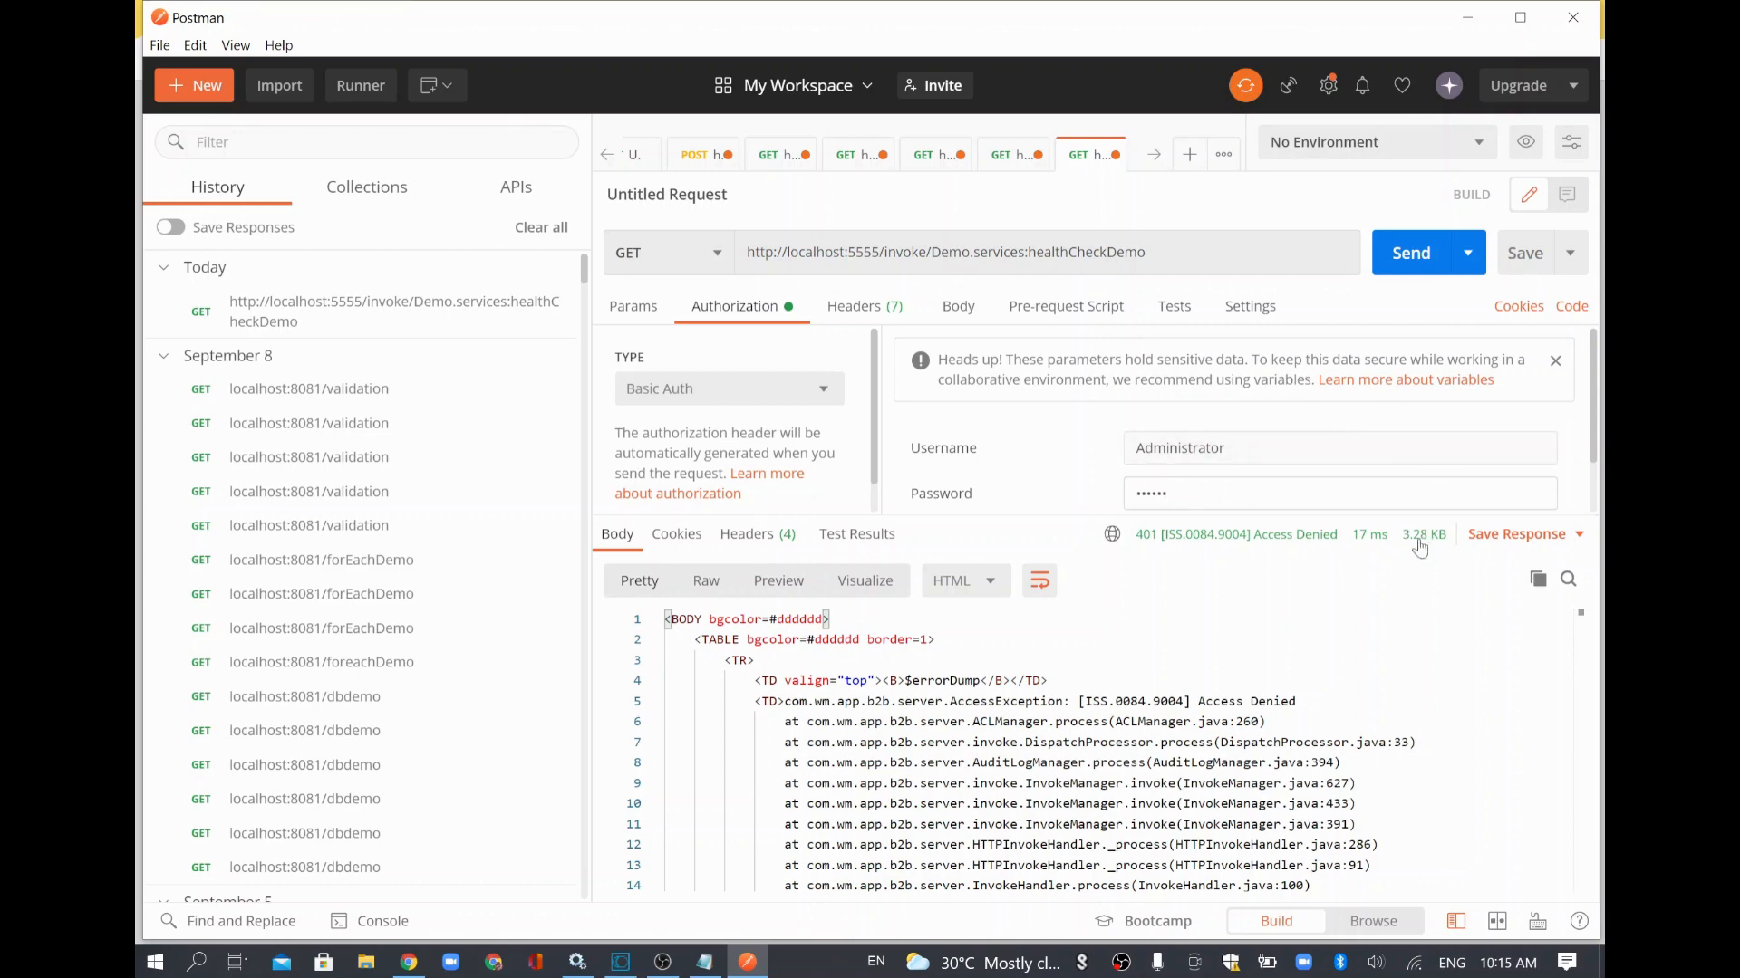
pyautogui.click(1410, 254)
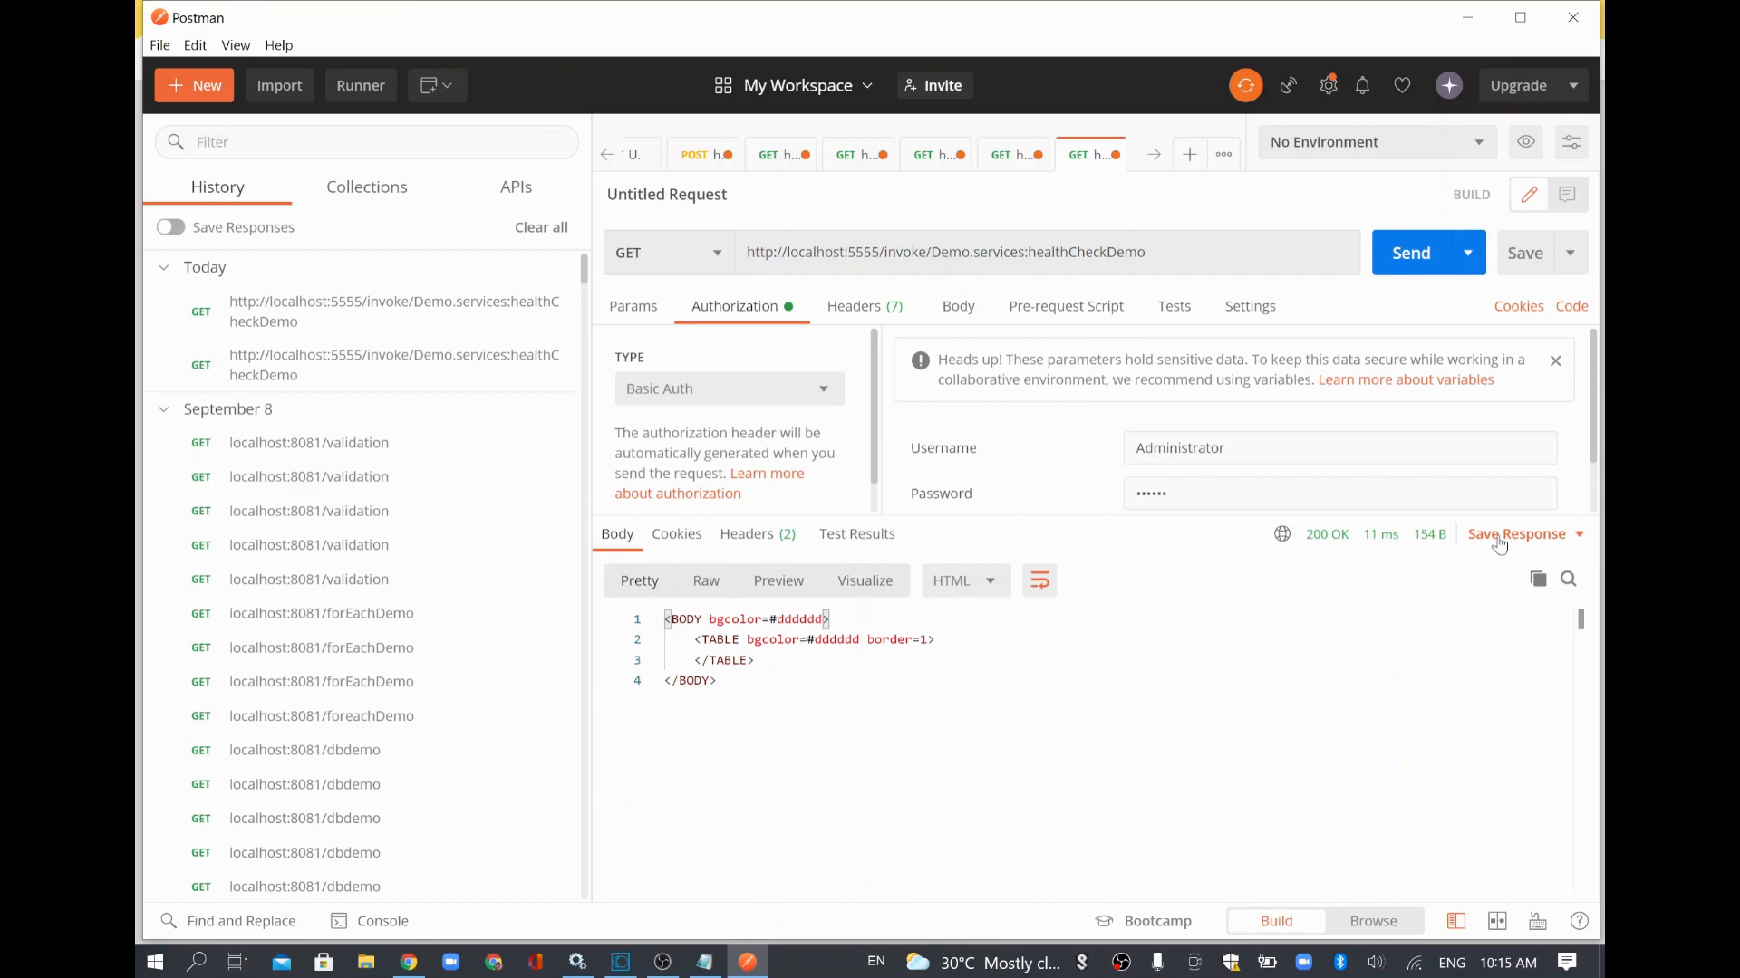
pyautogui.click(706, 581)
pyautogui.click(778, 579)
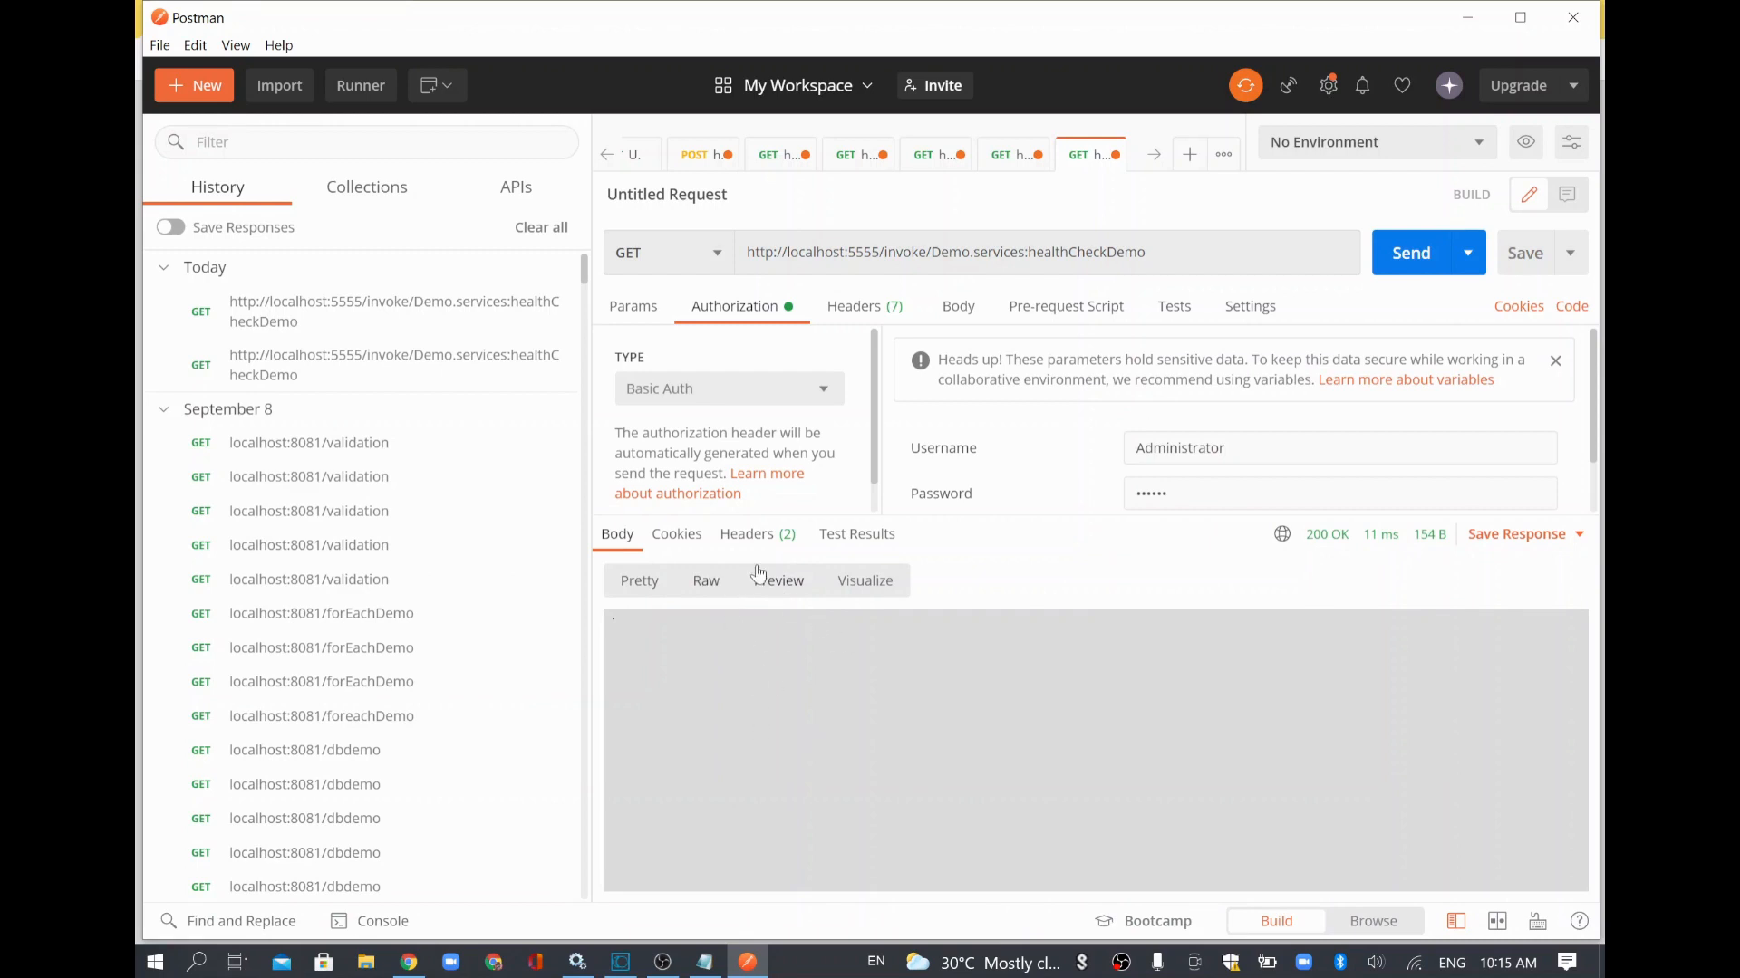
pyautogui.click(706, 579)
pyautogui.moveTo(687, 662)
pyautogui.mouseDown()
pyautogui.moveTo(627, 618)
pyautogui.moveTo(627, 701)
pyautogui.mouseUp()
pyautogui.click(640, 580)
pyautogui.hotkey('ctrl', 'a')
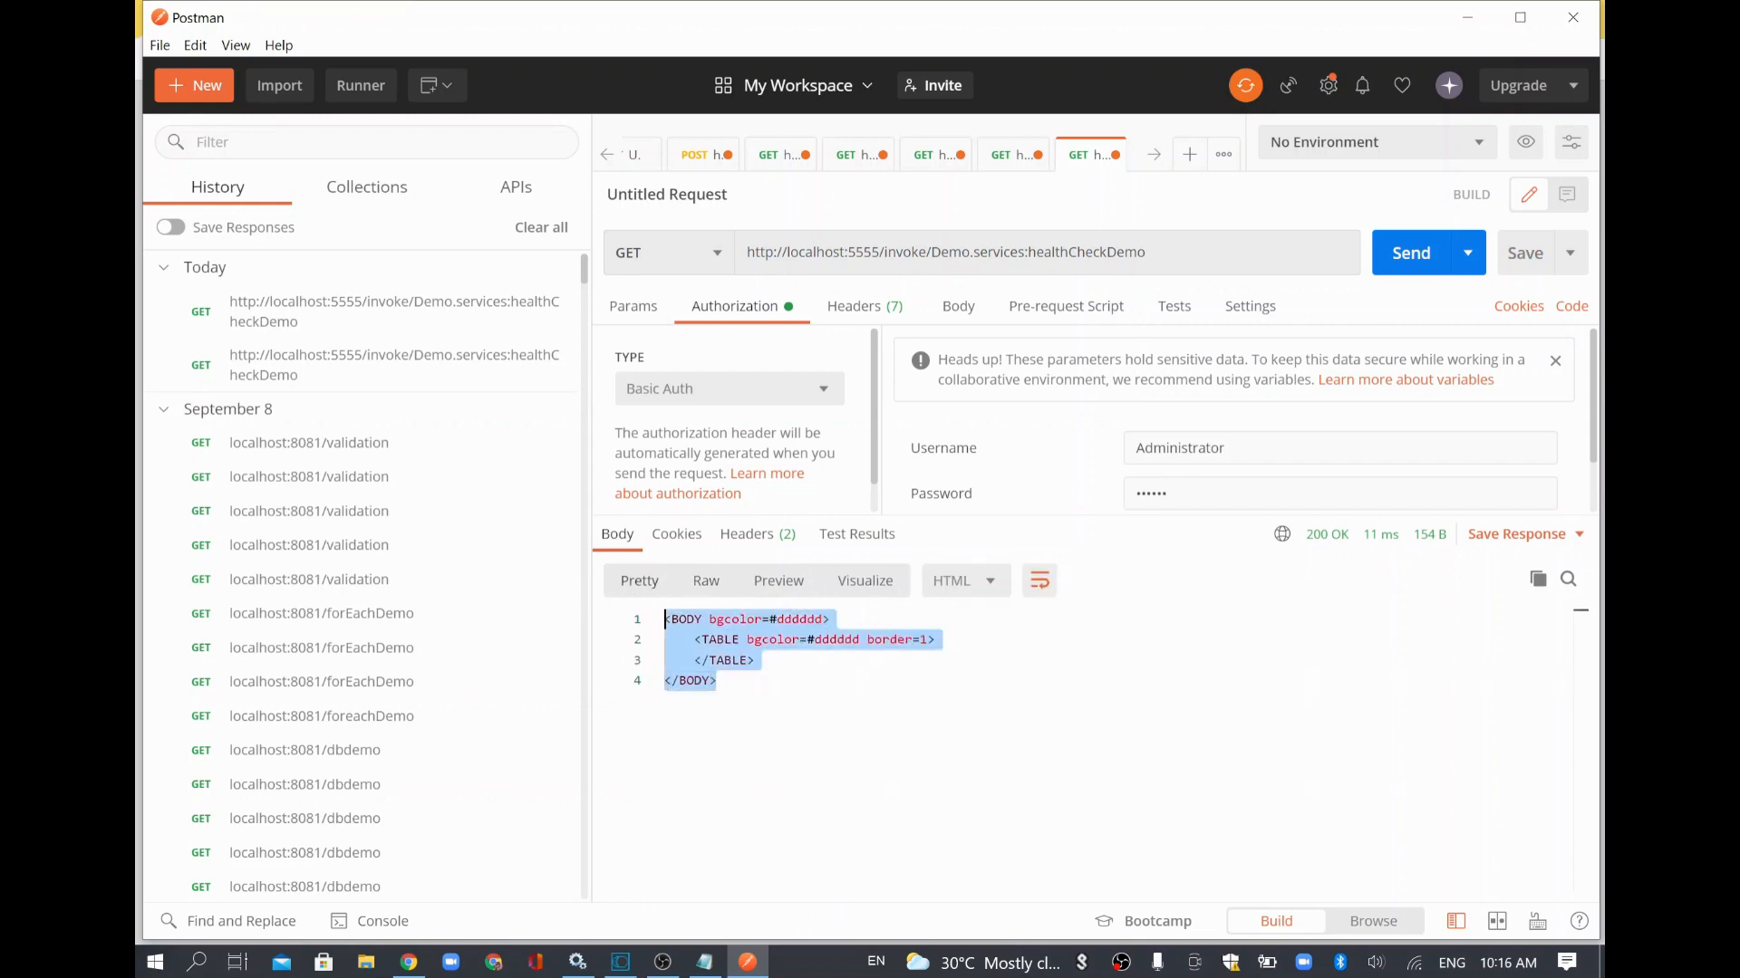
pyautogui.click(751, 534)
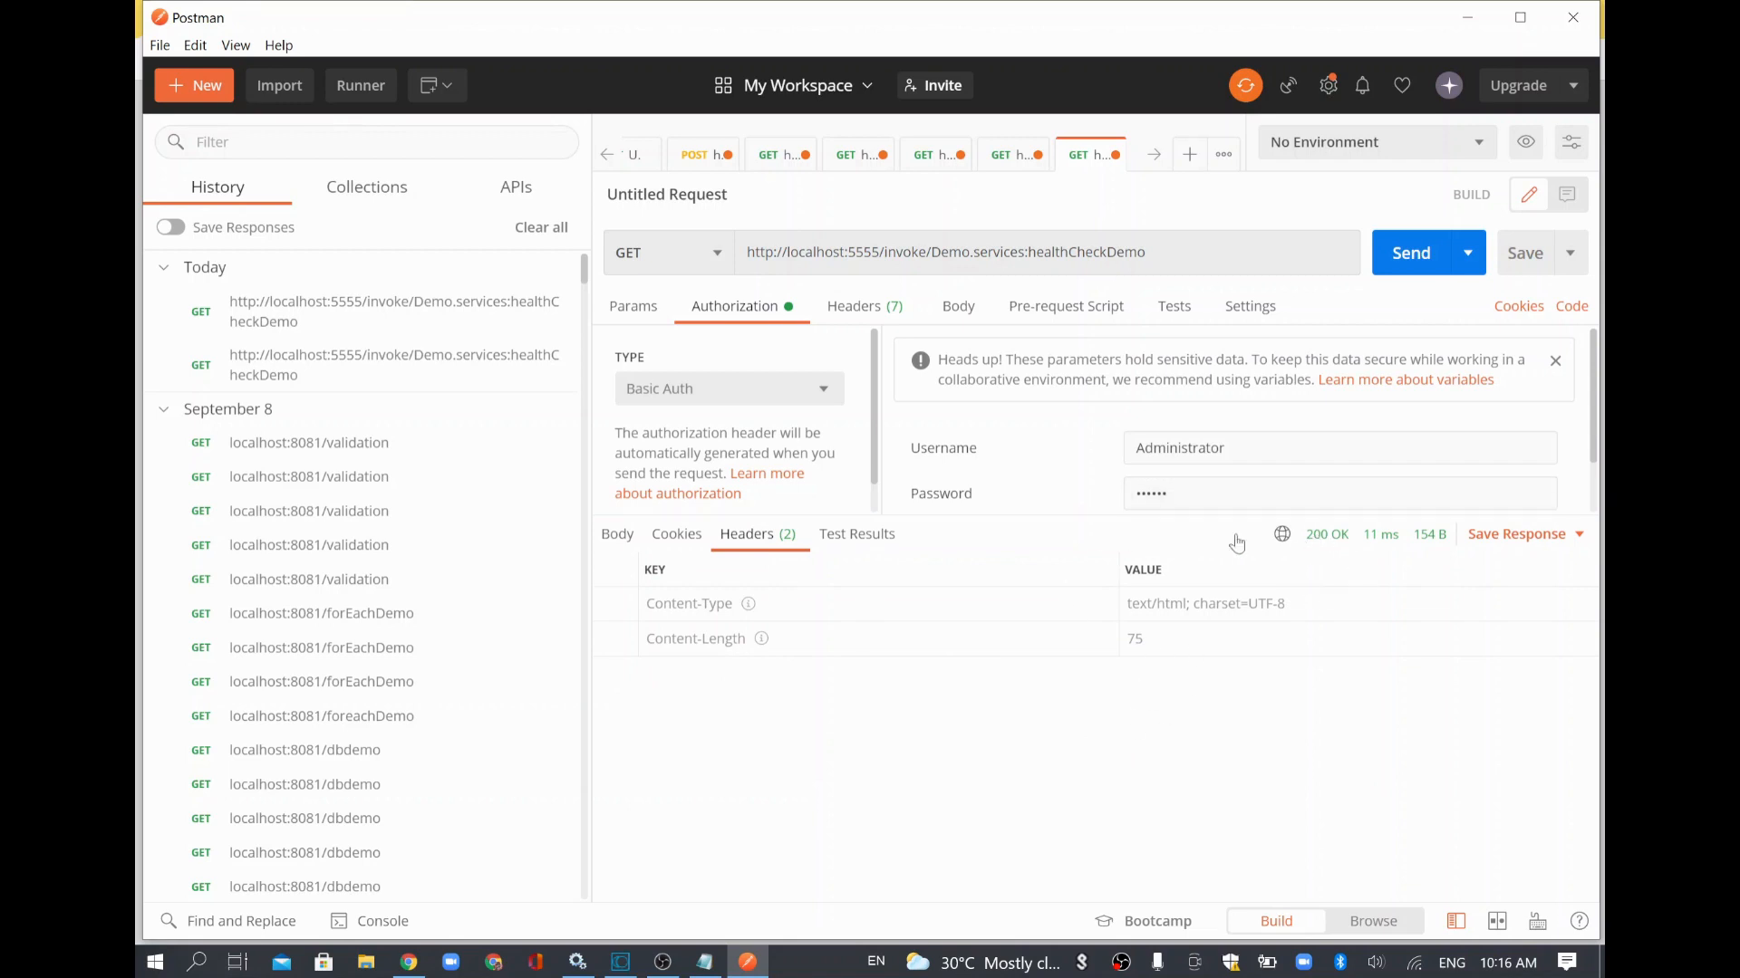
pyautogui.click(623, 534)
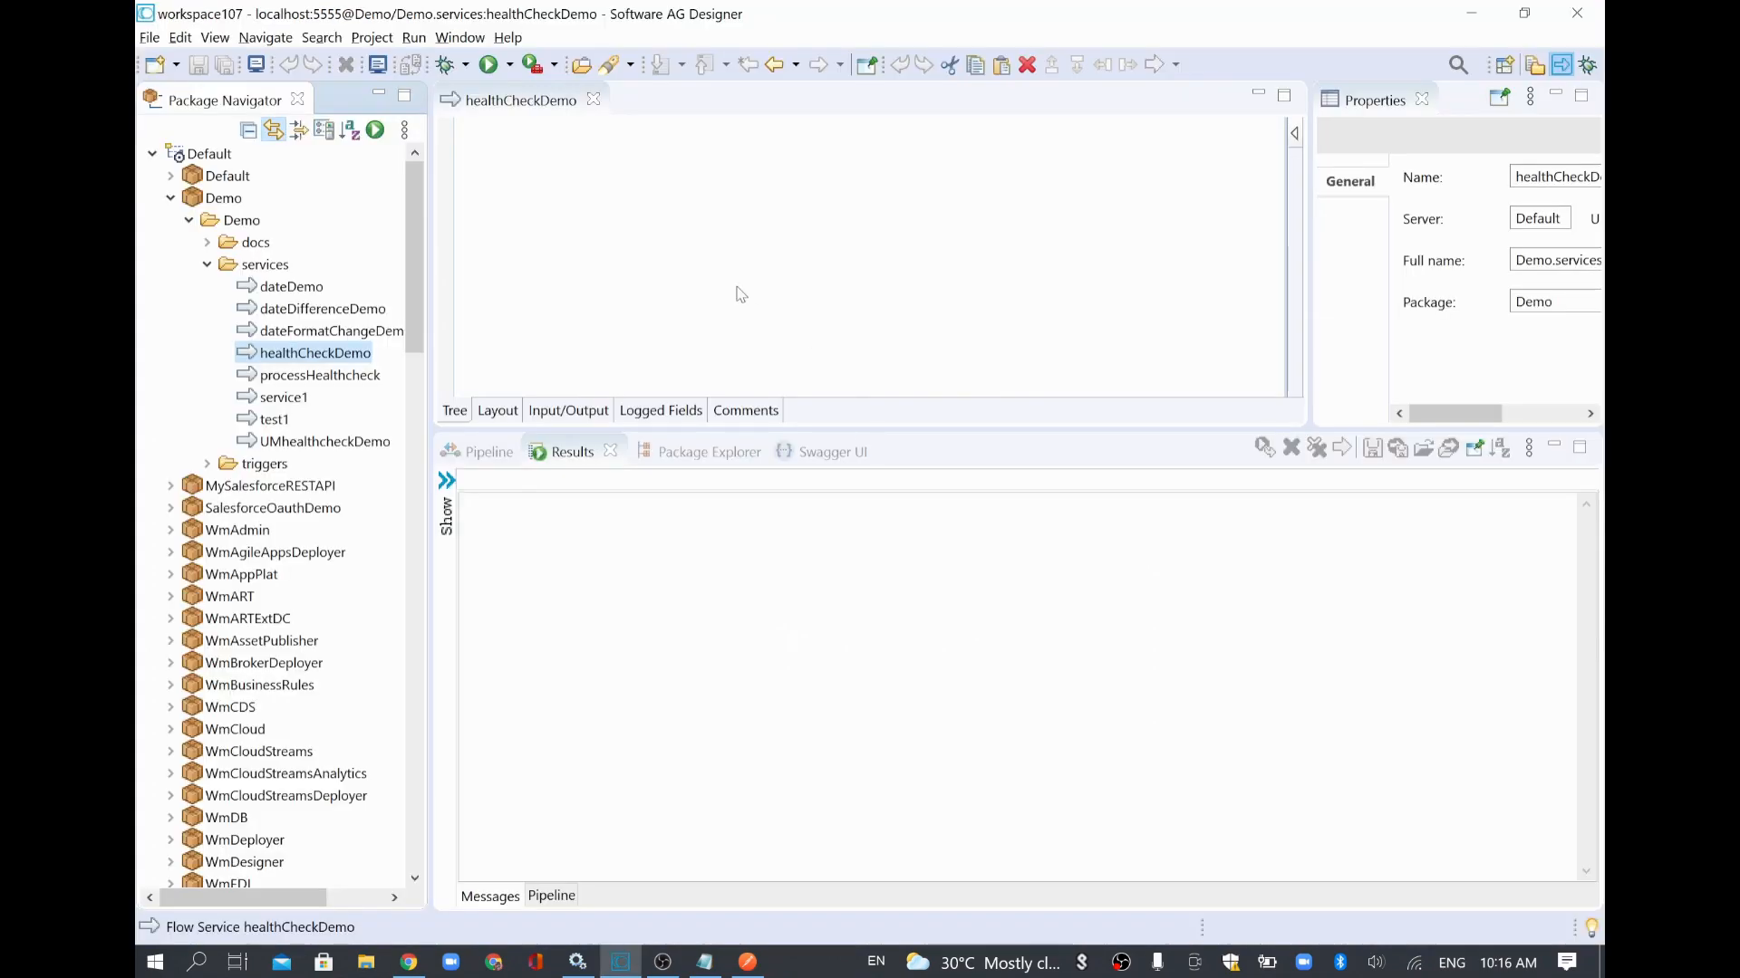
# Step: Insert an invoke step for WmPublic pub.flow:setResponseCode into the healthCheckDemo flow
pyautogui.click(741, 294)
pyautogui.rightClick(741, 295)
pyautogui.moveTo(790, 356)
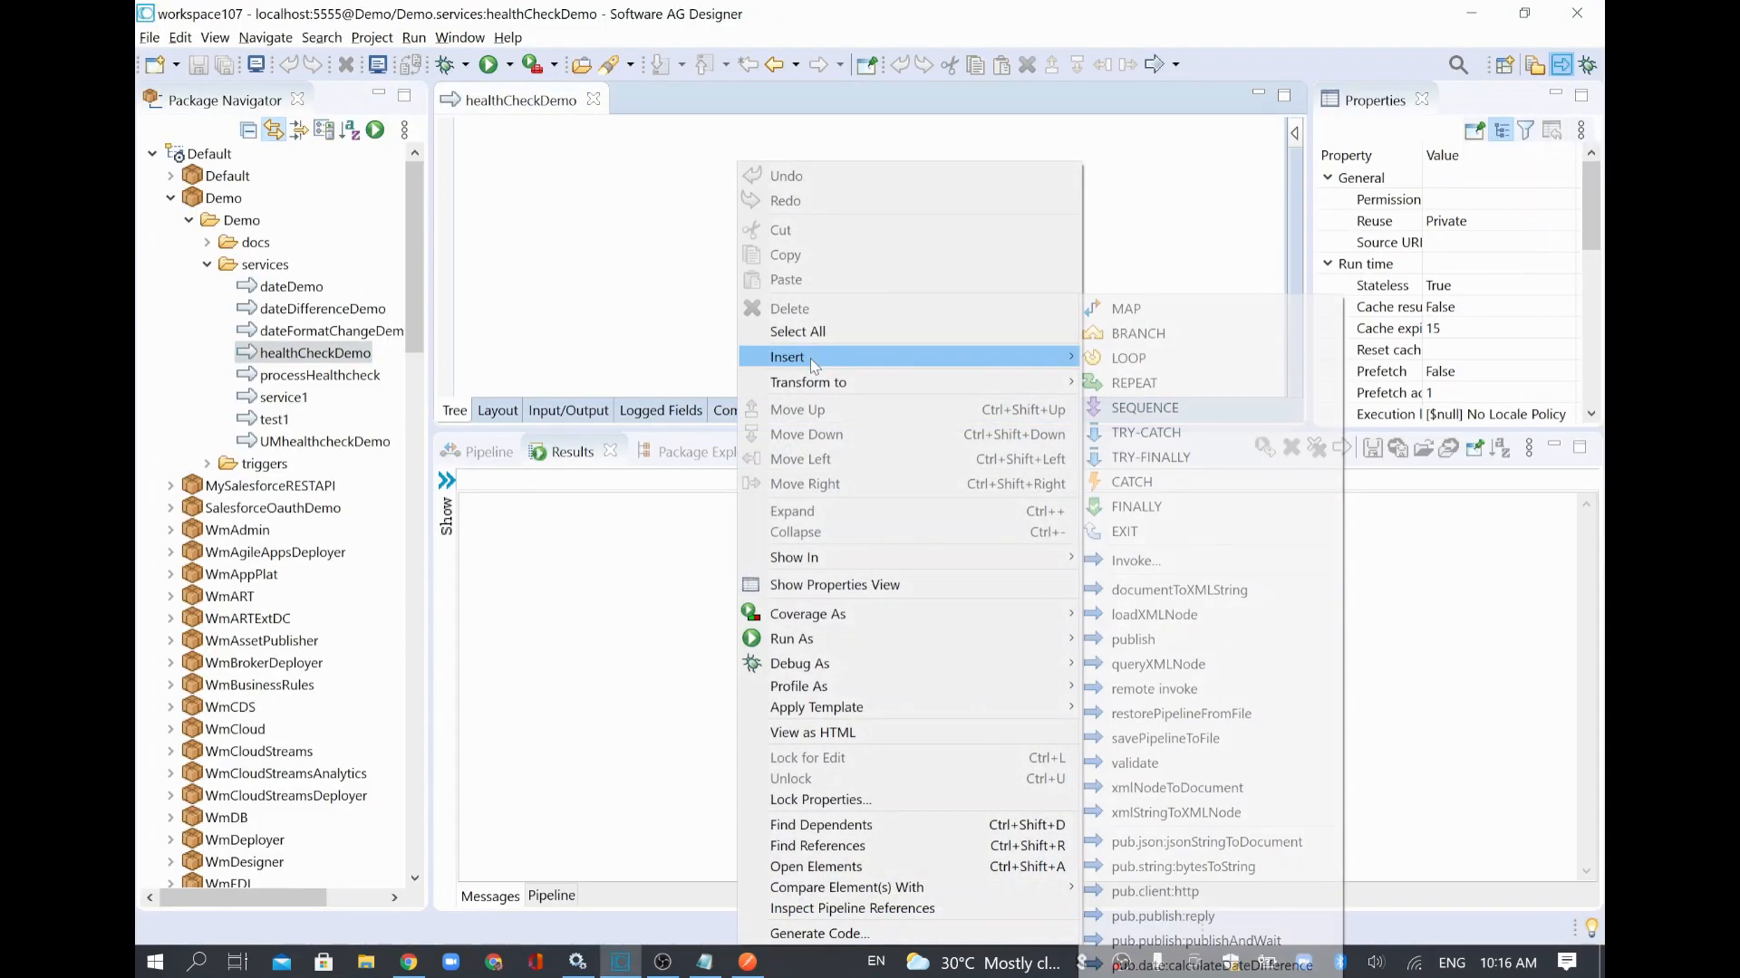
pyautogui.click(1131, 561)
pyautogui.scroll(-8, 770, 433)
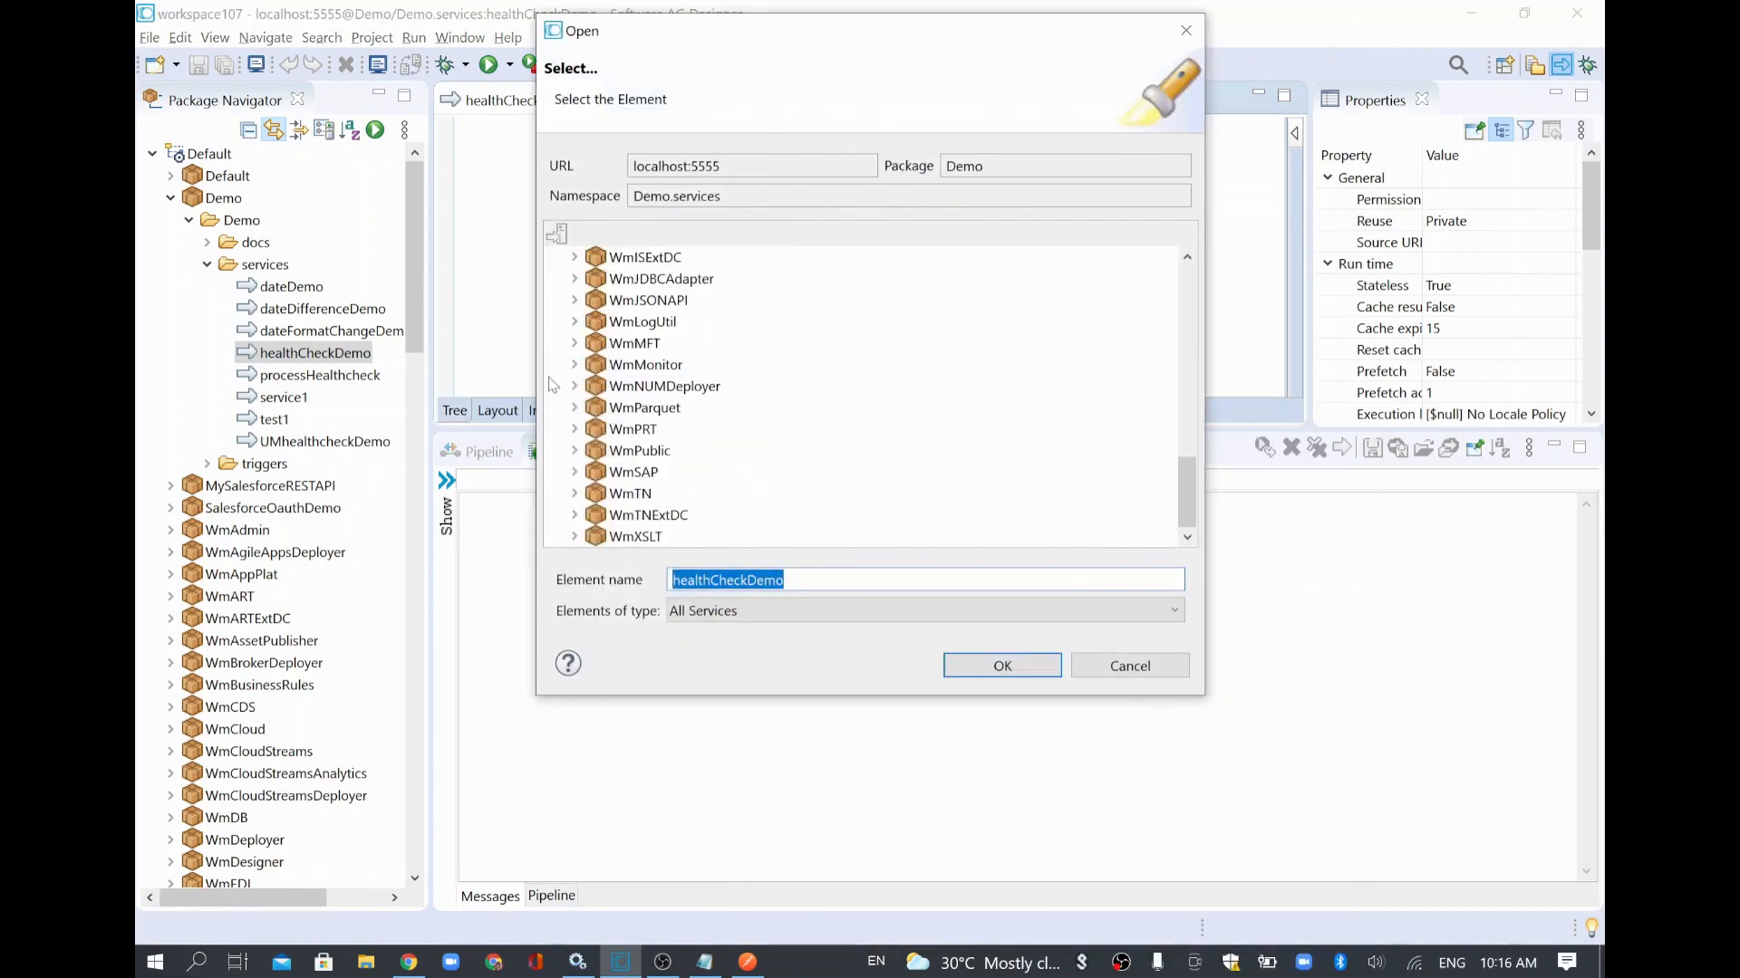
pyautogui.click(575, 451)
pyautogui.click(595, 472)
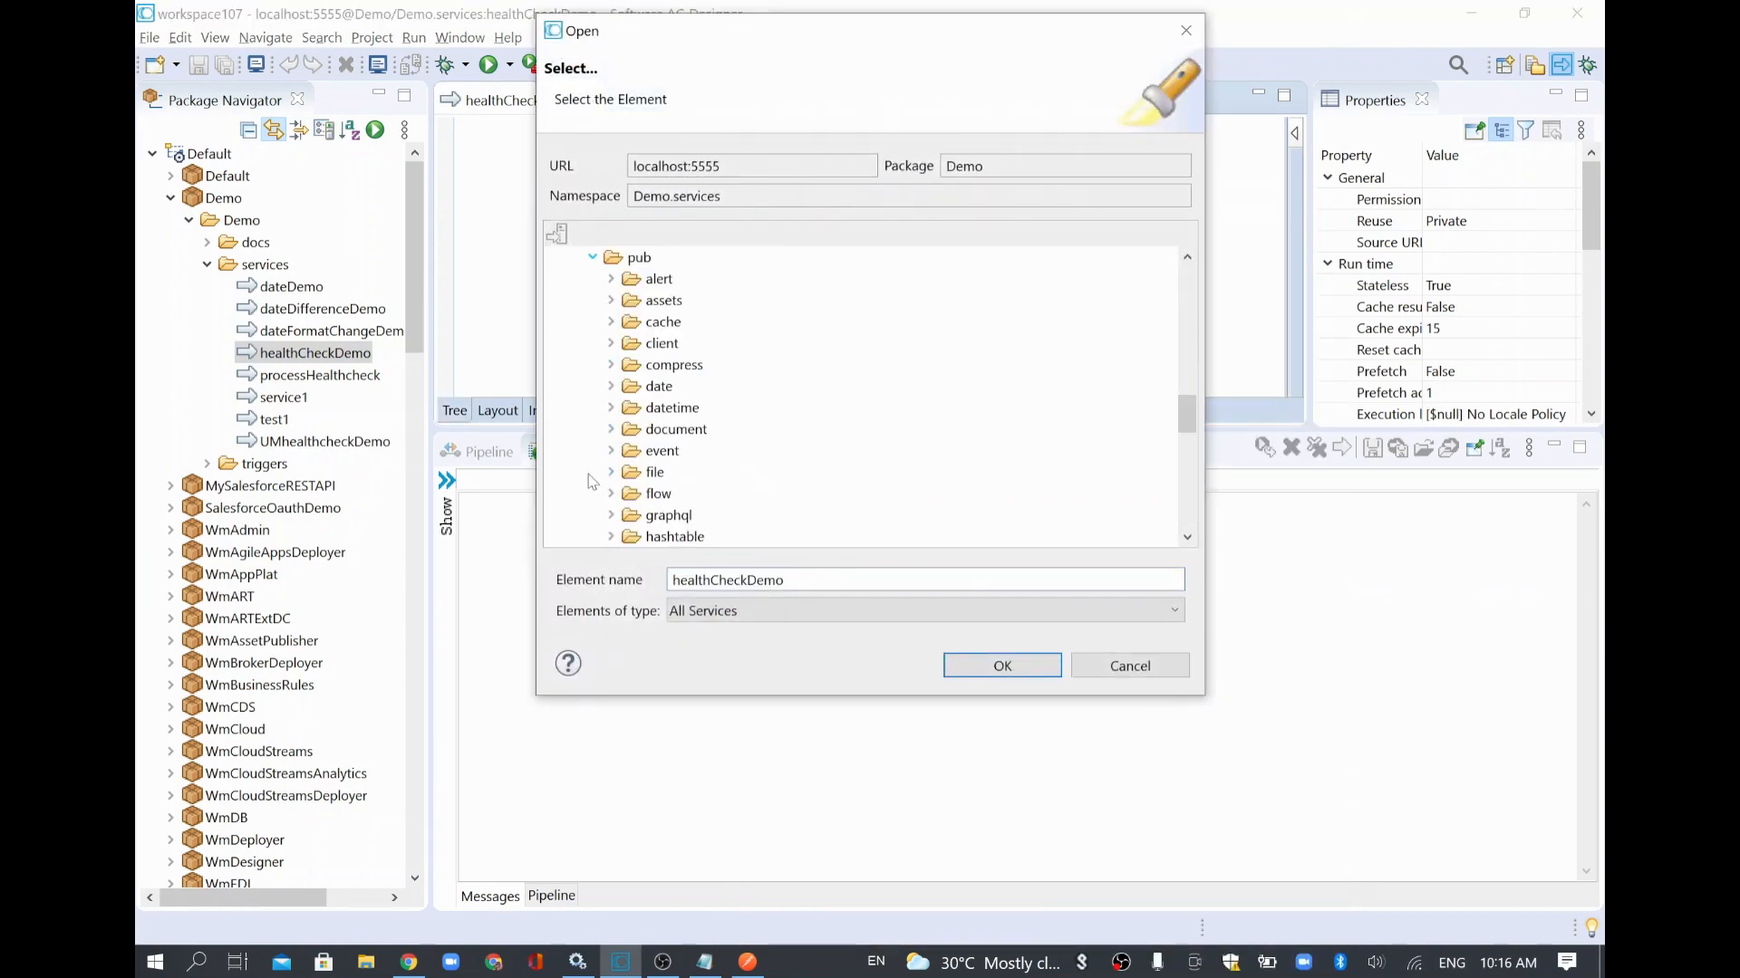
pyautogui.click(611, 492)
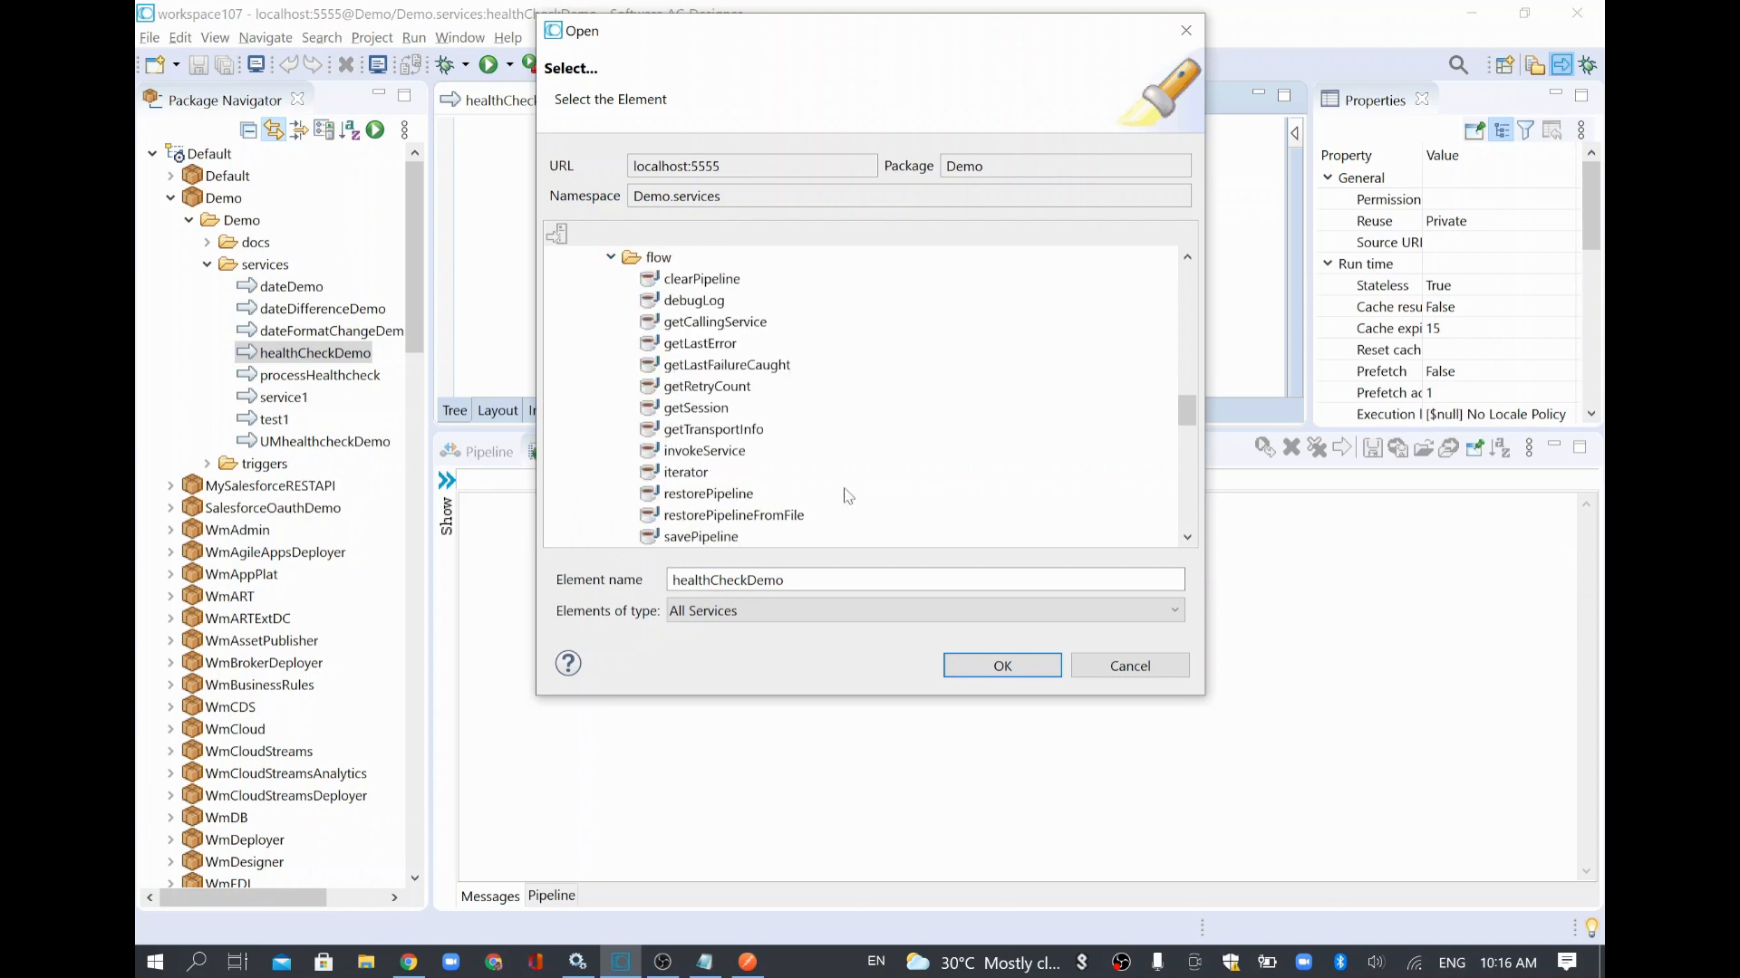
pyautogui.scroll(-5, 848, 475)
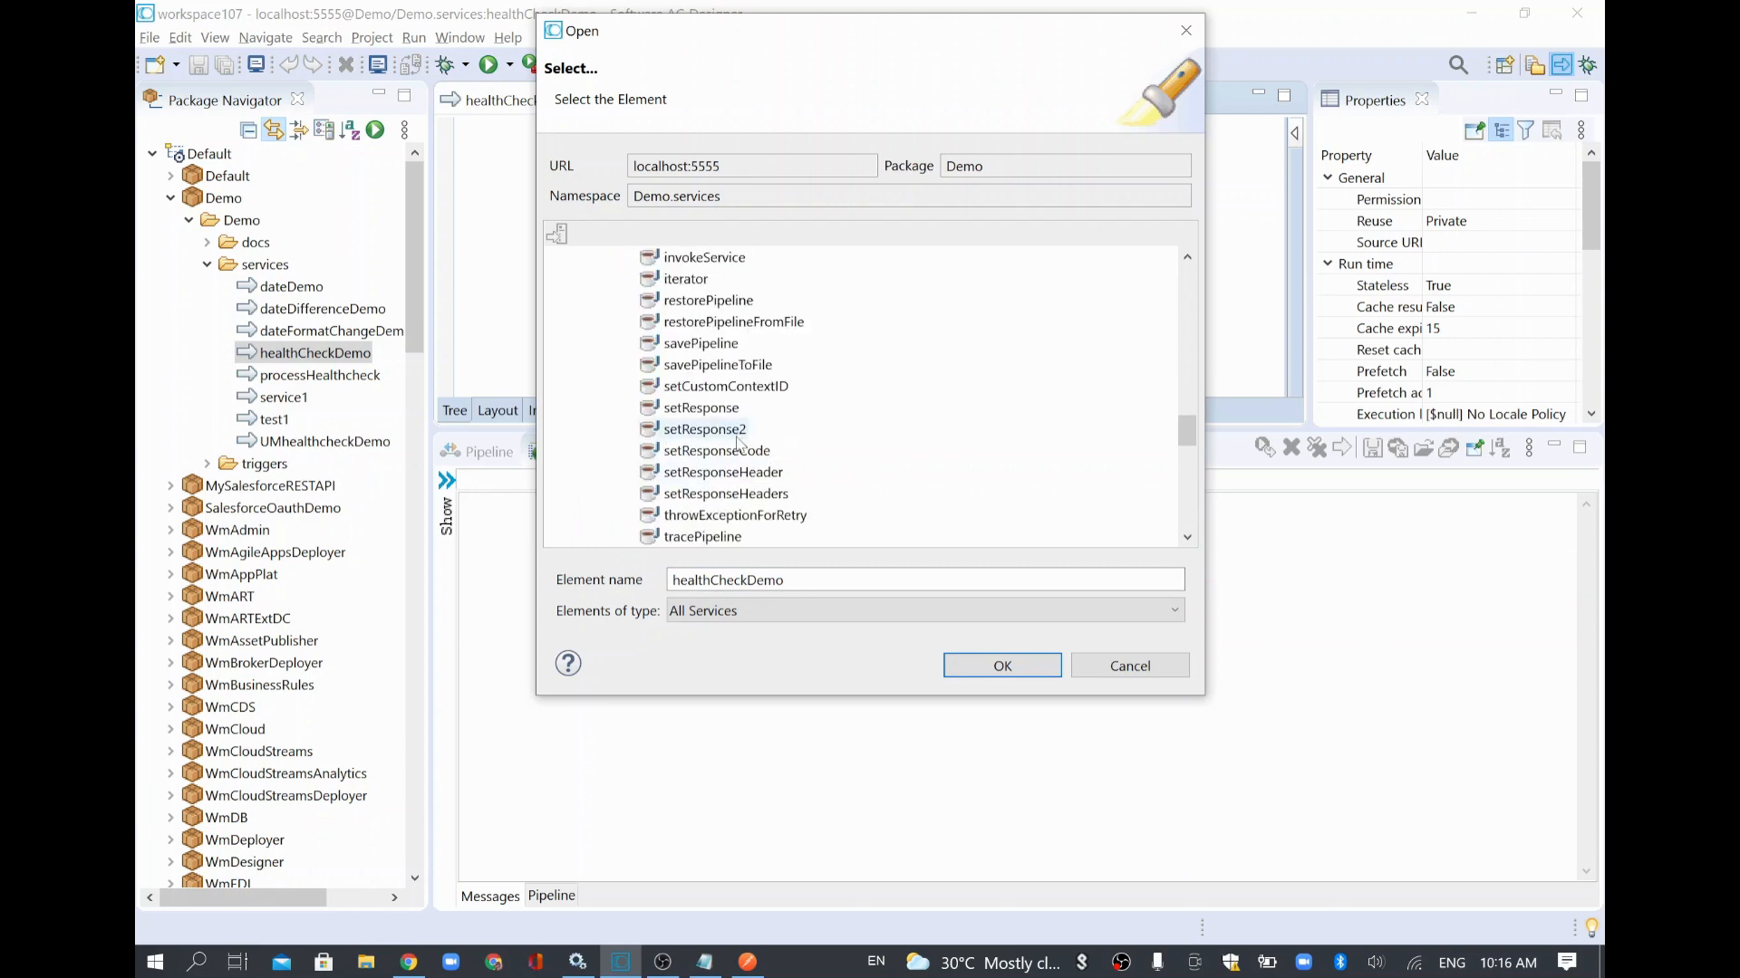
pyautogui.click(716, 450)
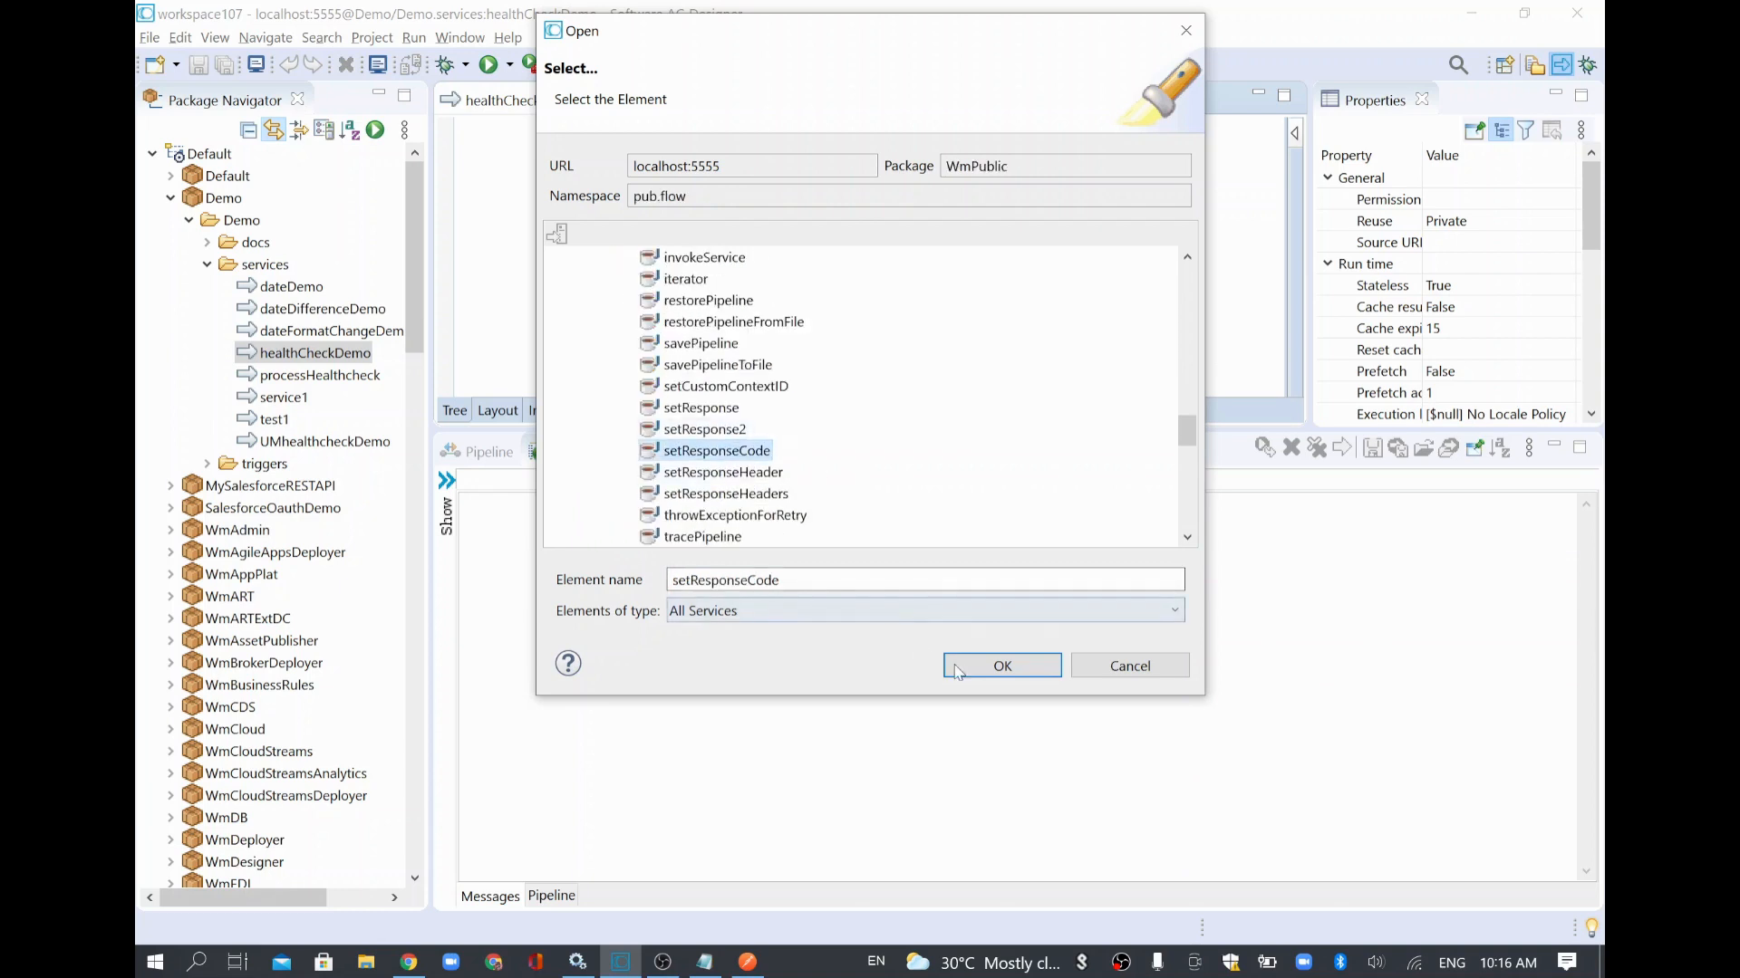
pyautogui.click(1001, 666)
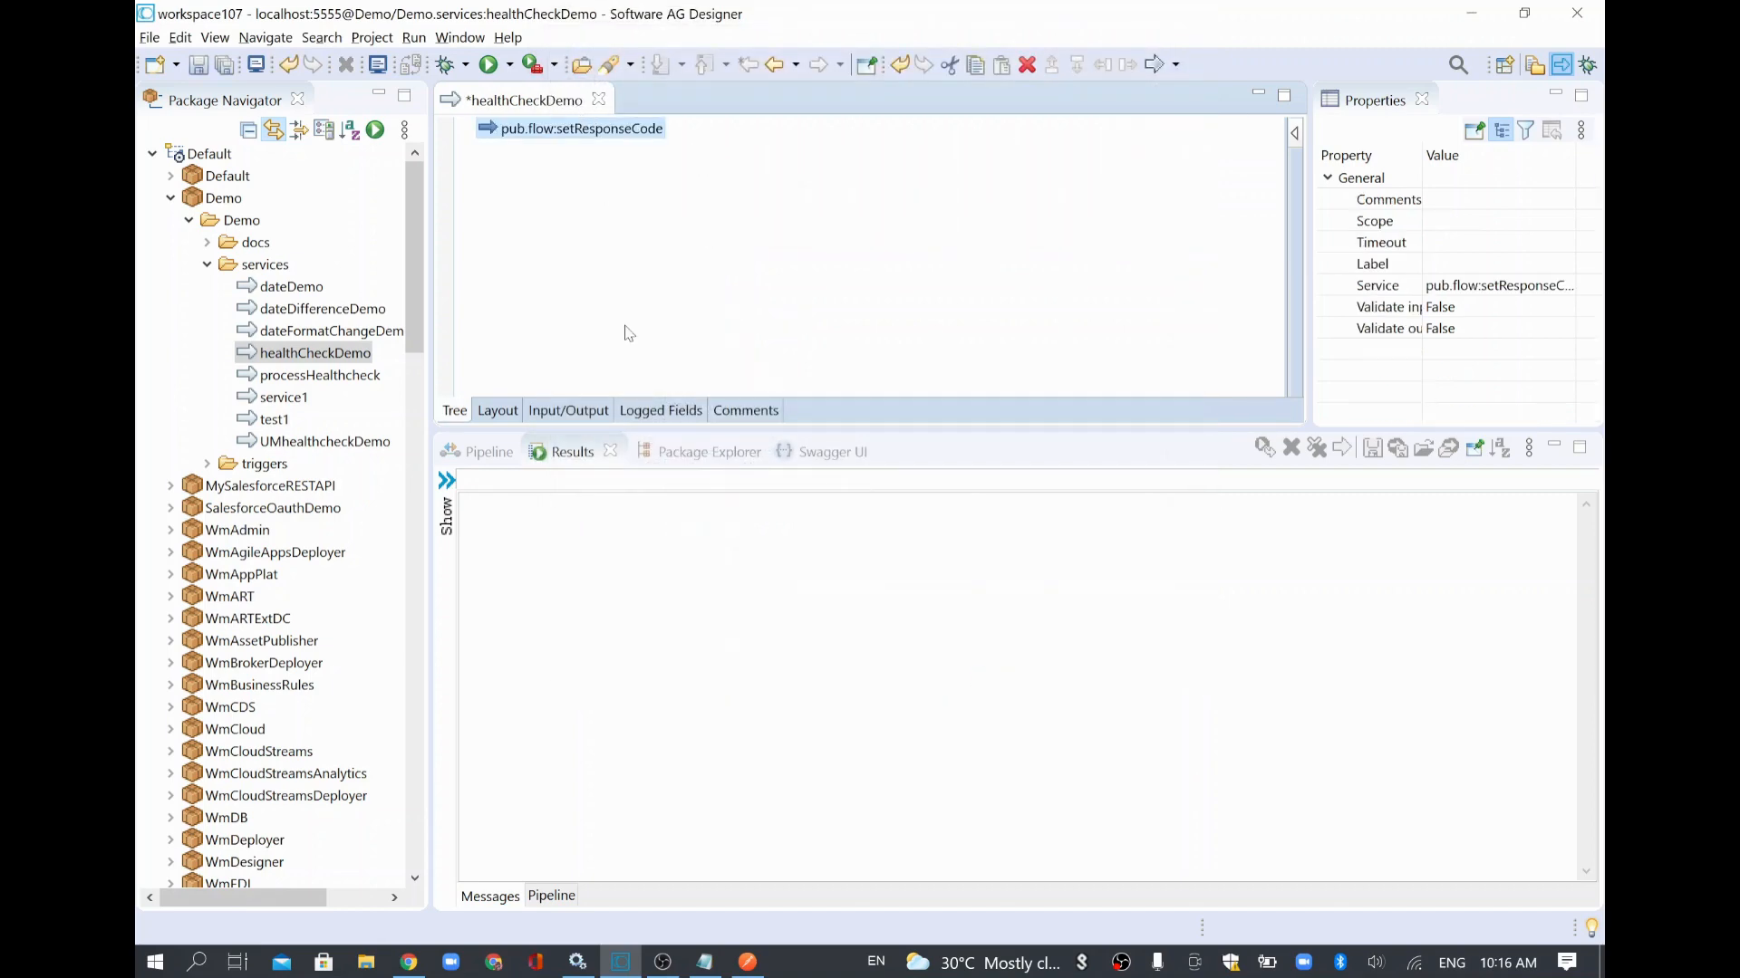
# Step: In the Pipeline, set responseCode to 201 and reasonPhrase to Accepted, then save healthCheckDemo
pyautogui.click(486, 452)
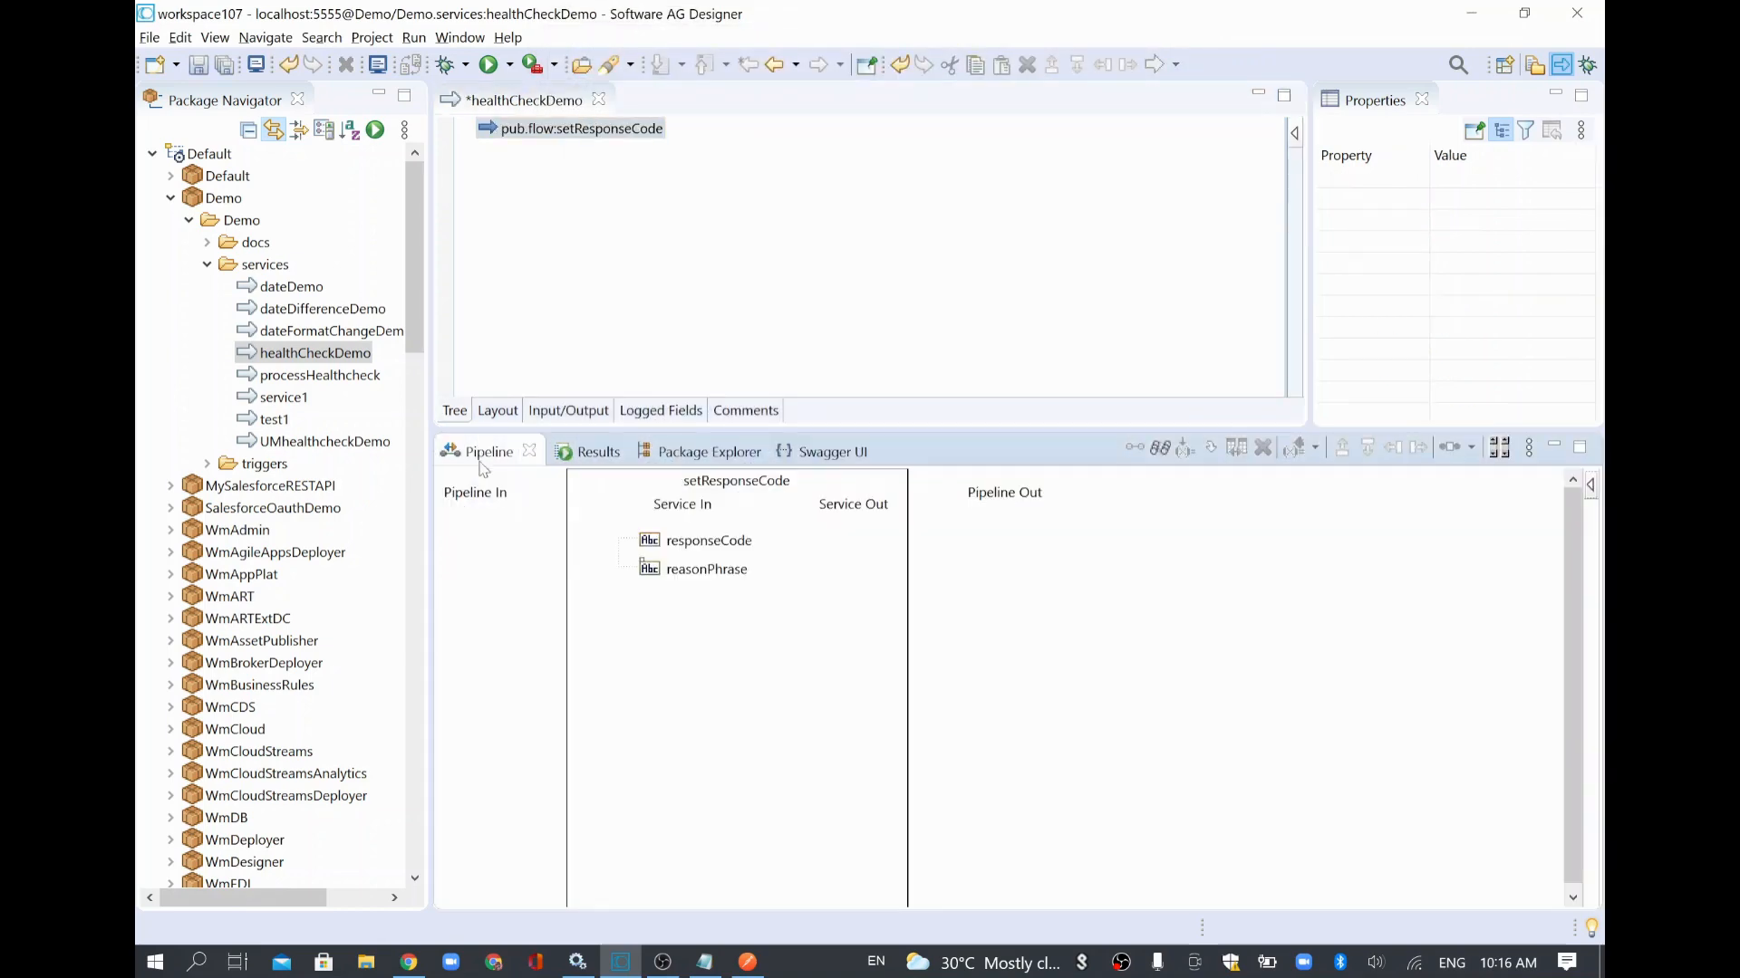
pyautogui.doubleClick(692, 541)
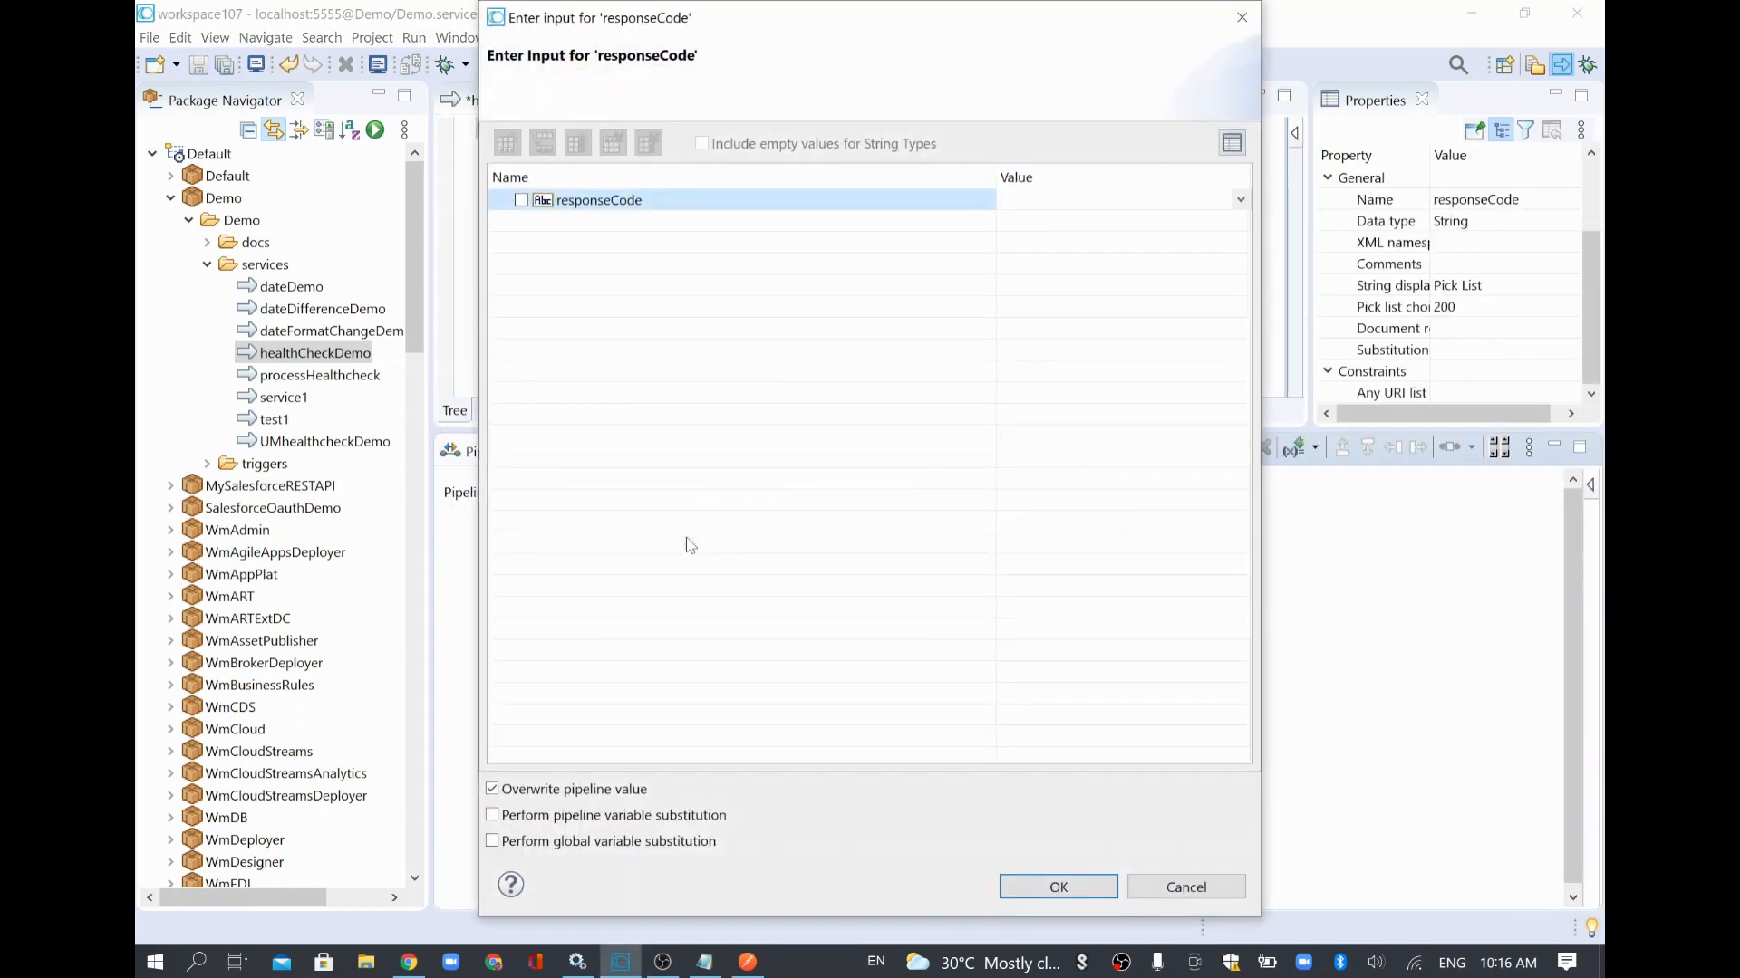
pyautogui.write('201')
pyautogui.click(1058, 886)
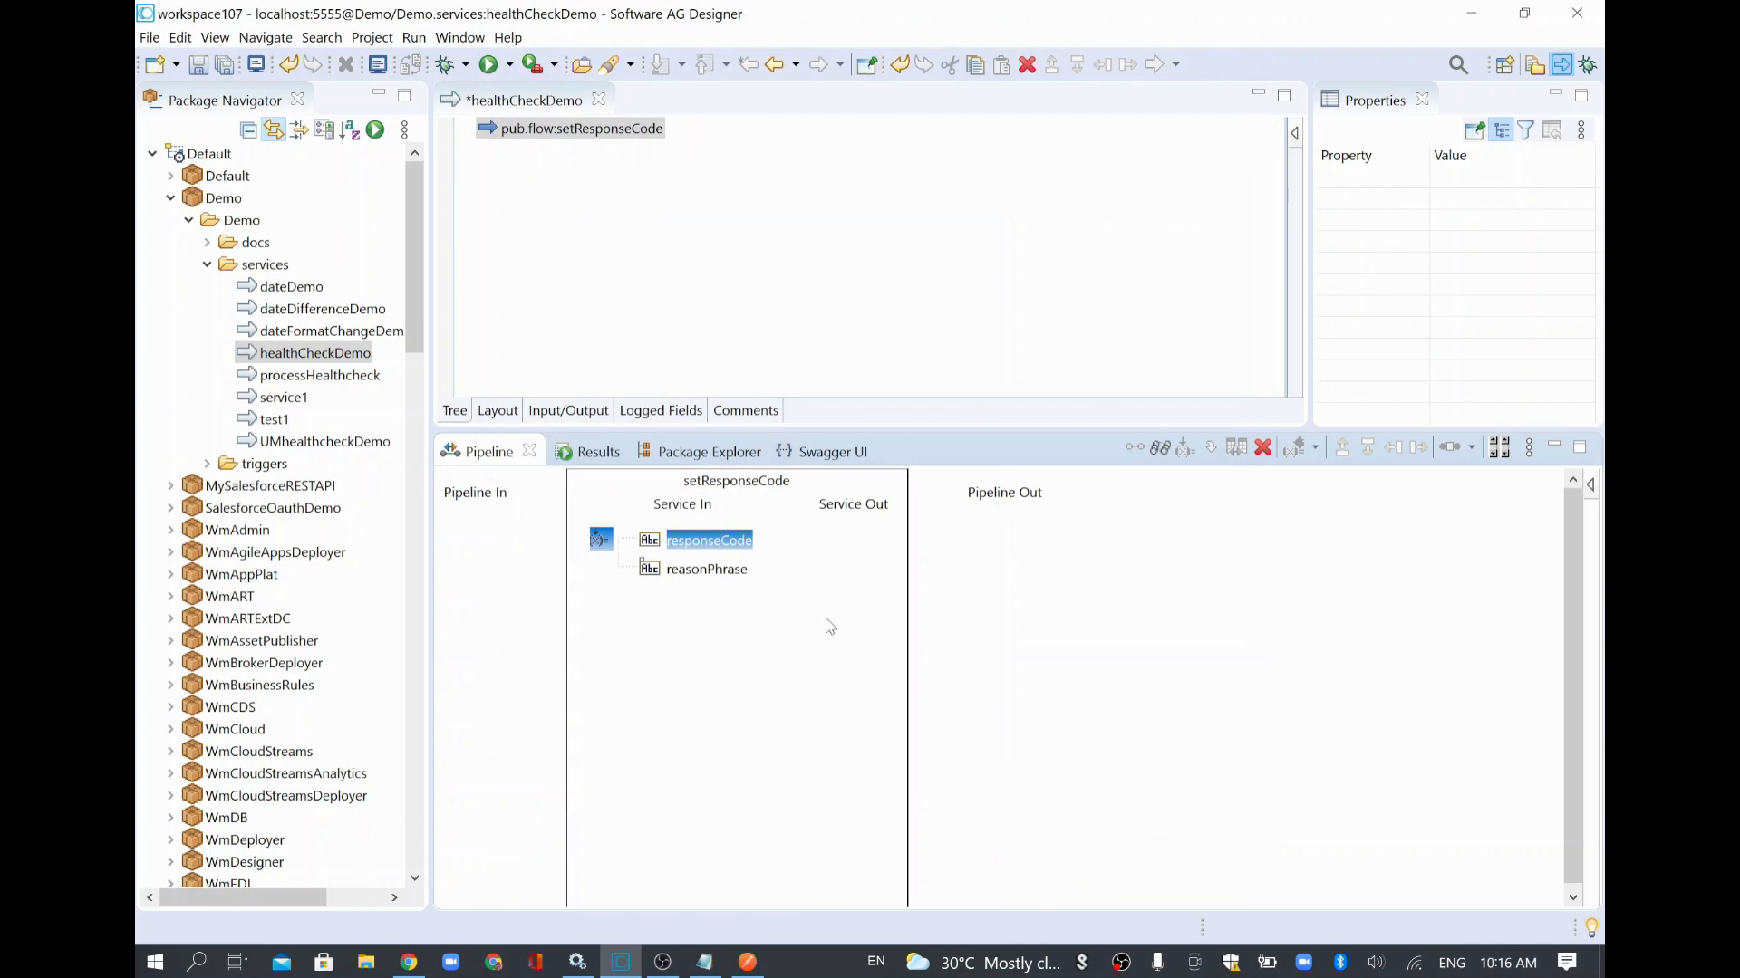
pyautogui.doubleClick(706, 569)
pyautogui.write('Accepted')
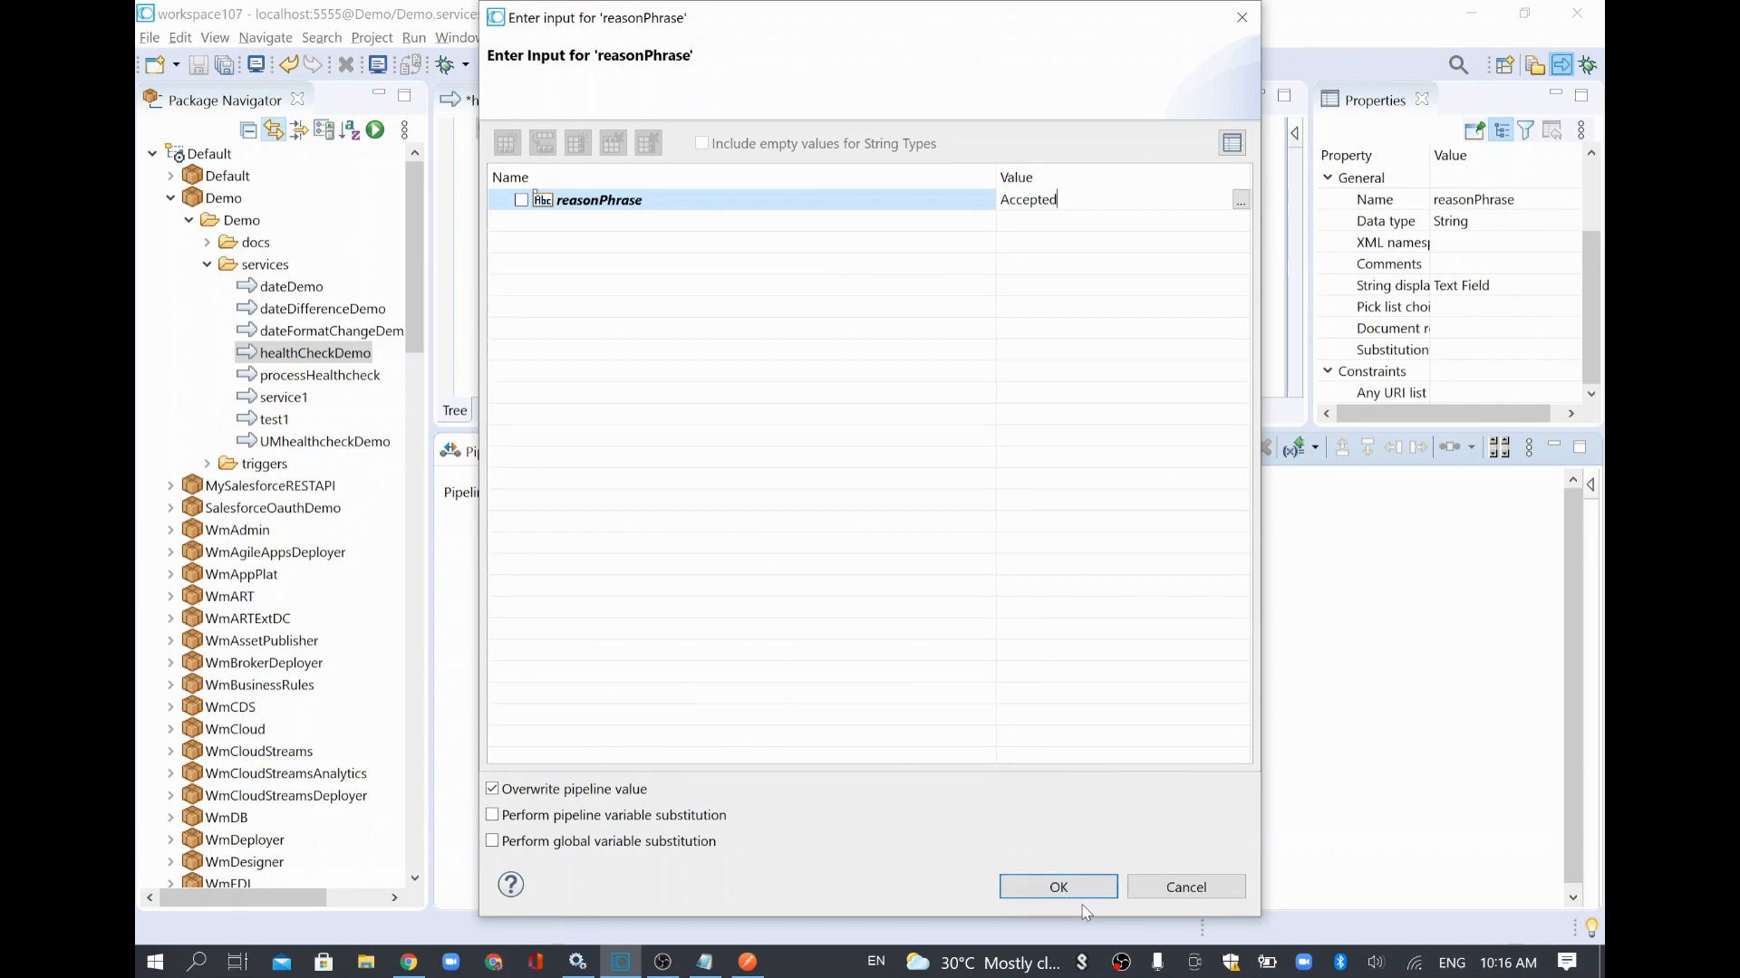
pyautogui.click(1059, 887)
pyautogui.click(199, 66)
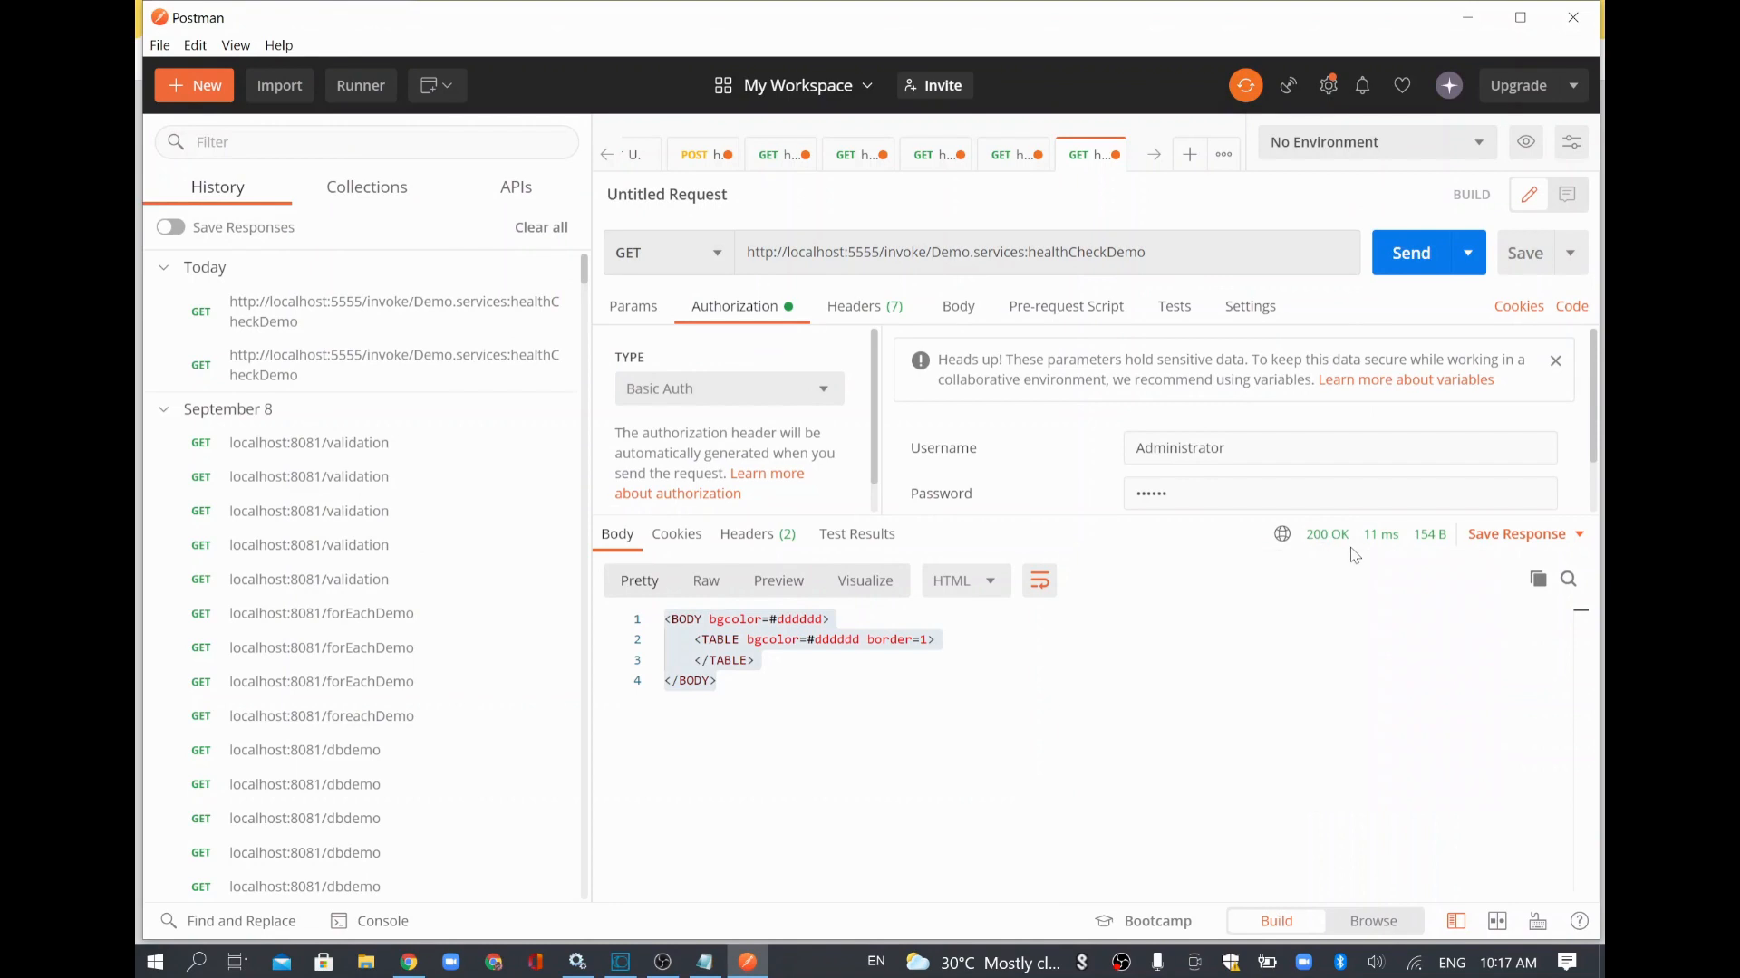
# Step: Resend the Postman request to get 201 Accepted, then return to Software AG Designer
pyautogui.click(1414, 252)
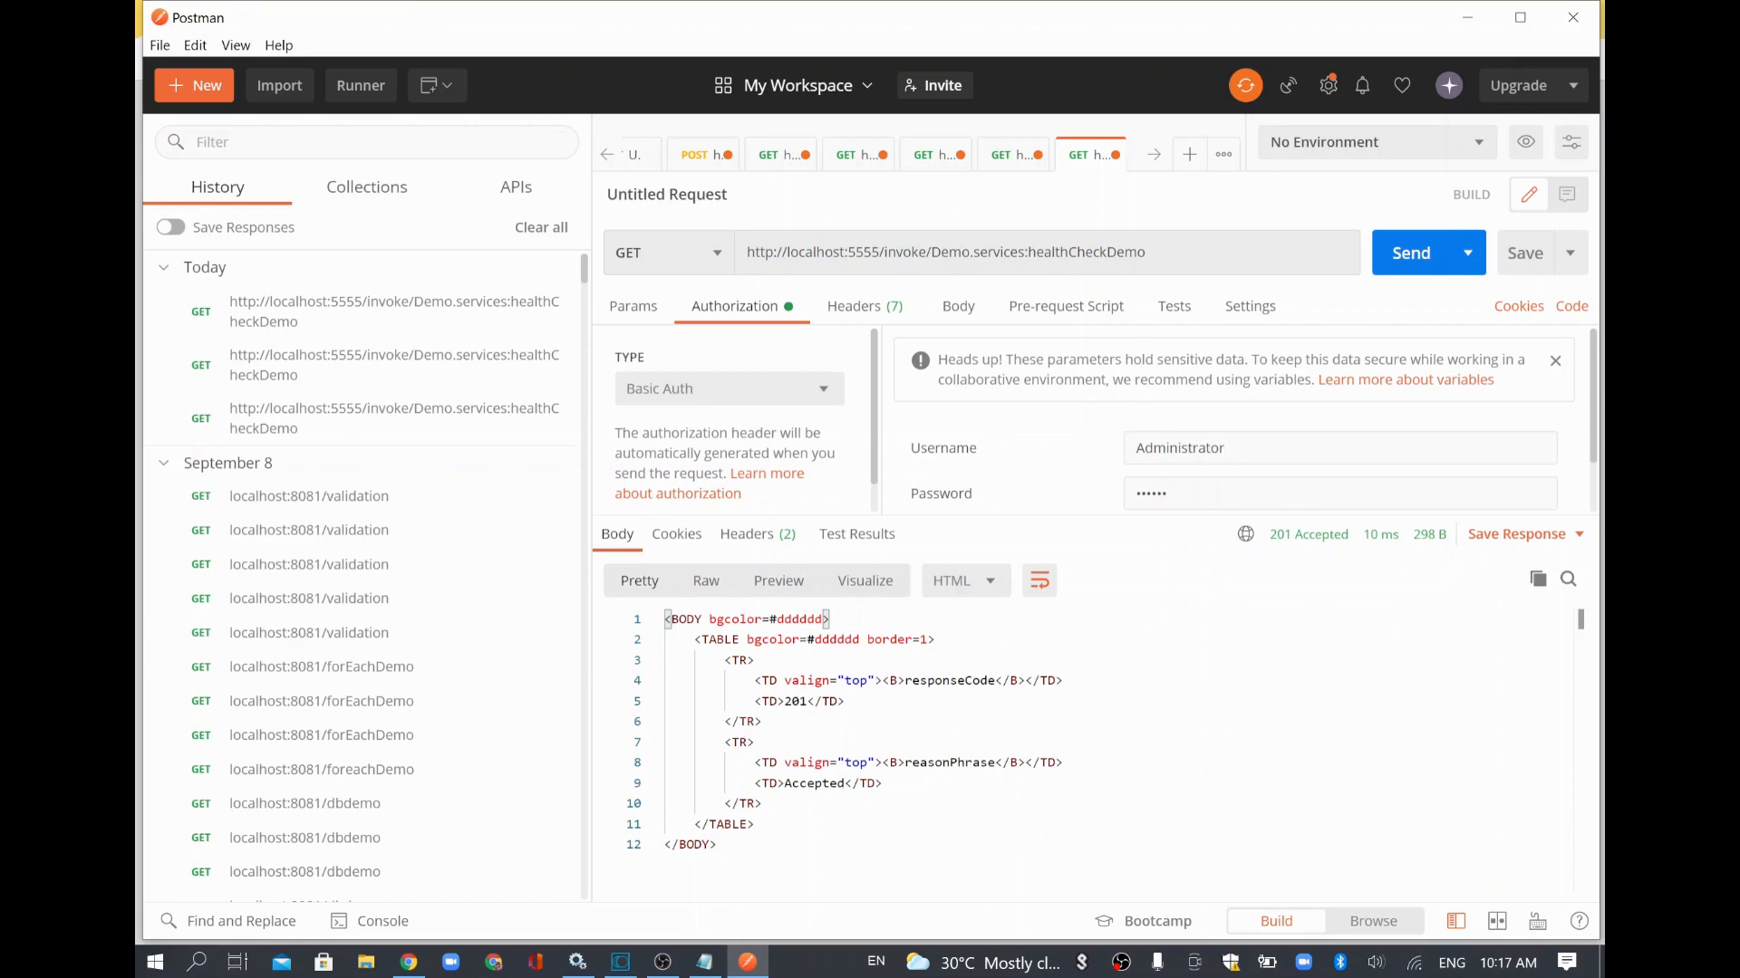
pyautogui.hotkey('alt', 'Tab')
pyautogui.hotkey('alt', 'Tab')
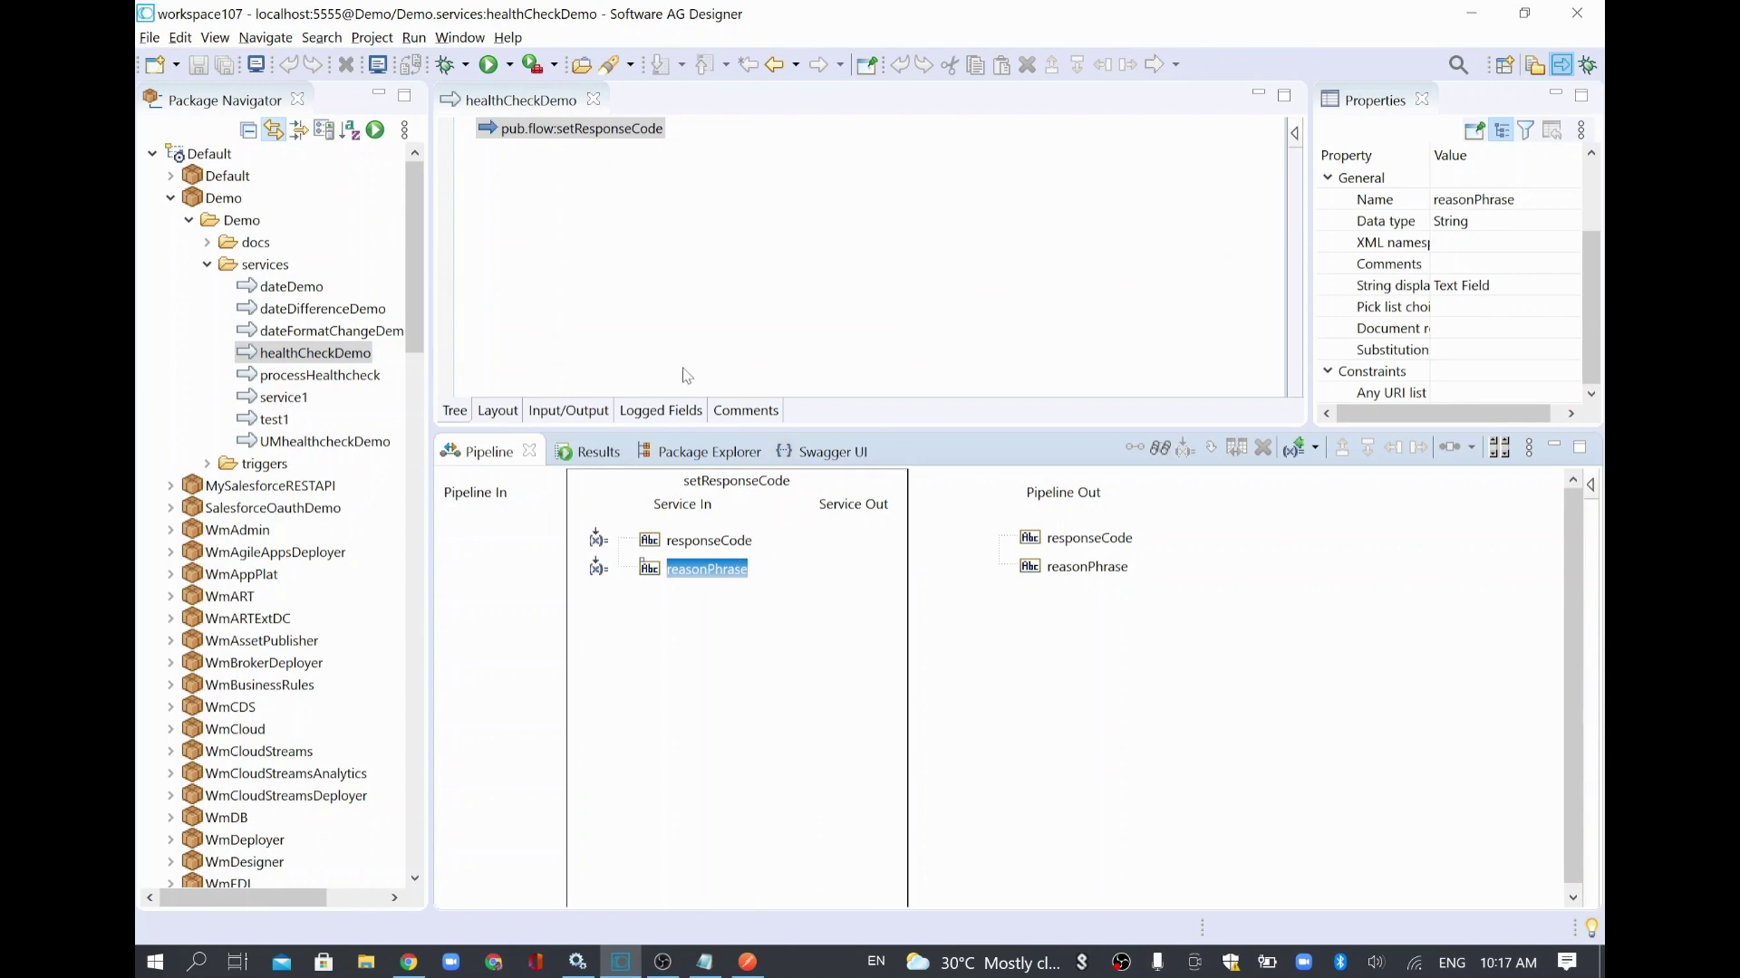
pyautogui.click(316, 351)
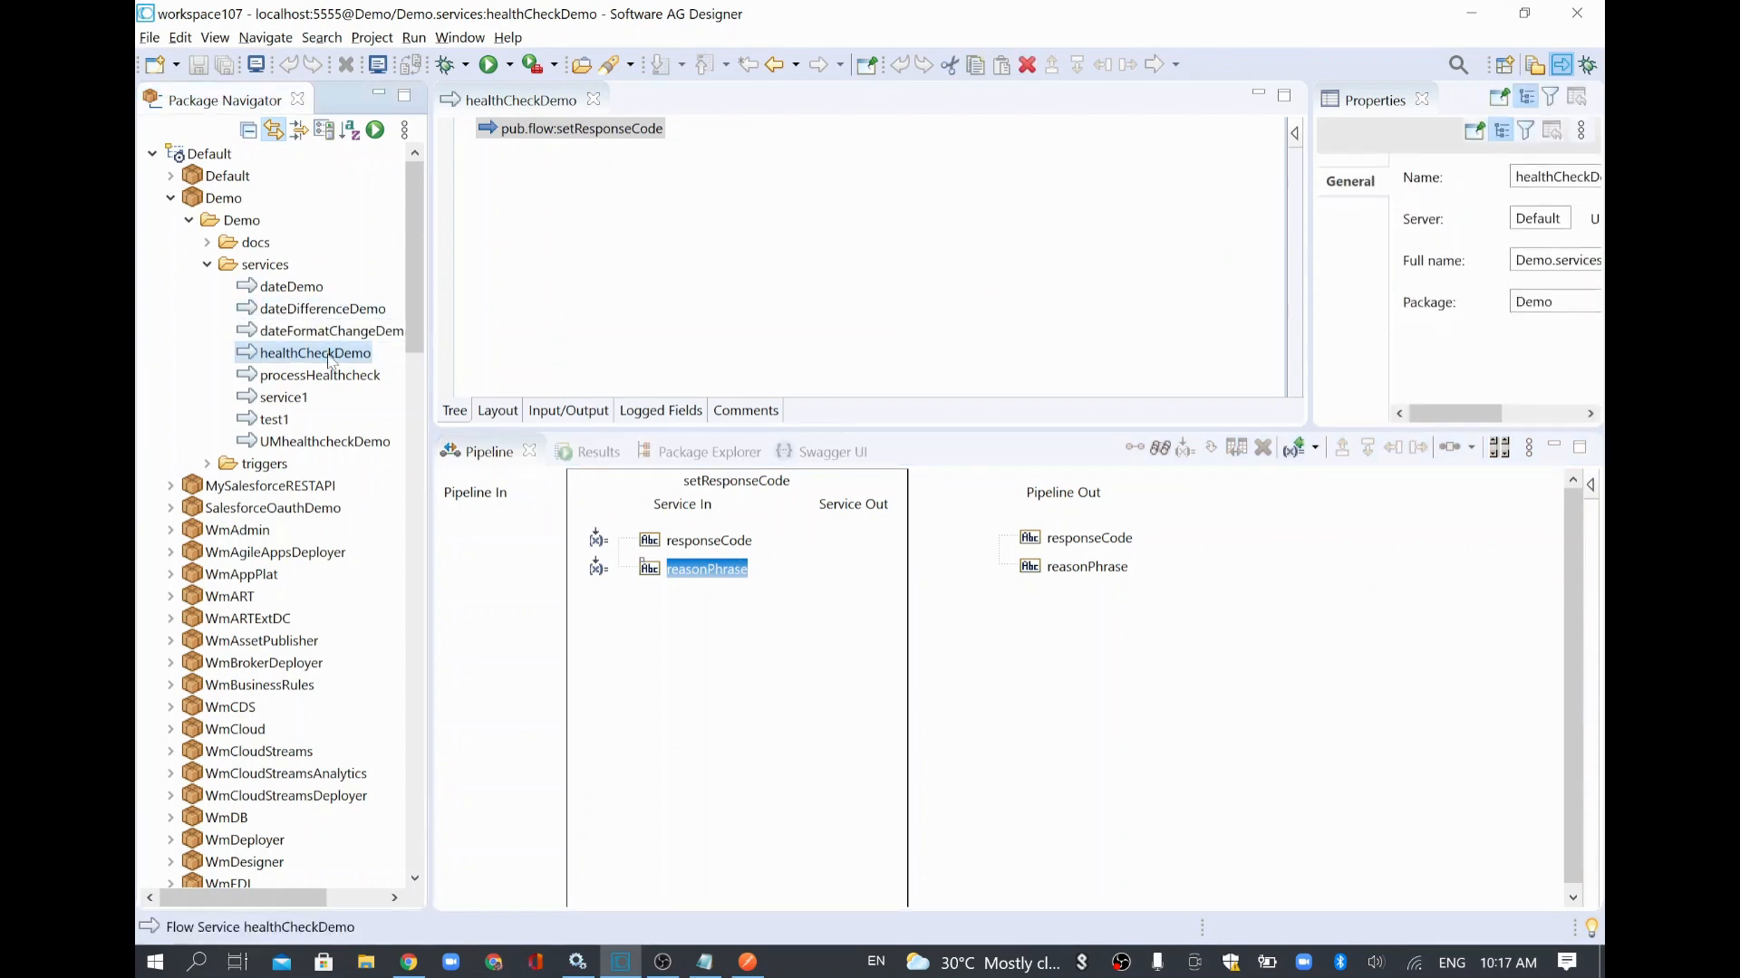